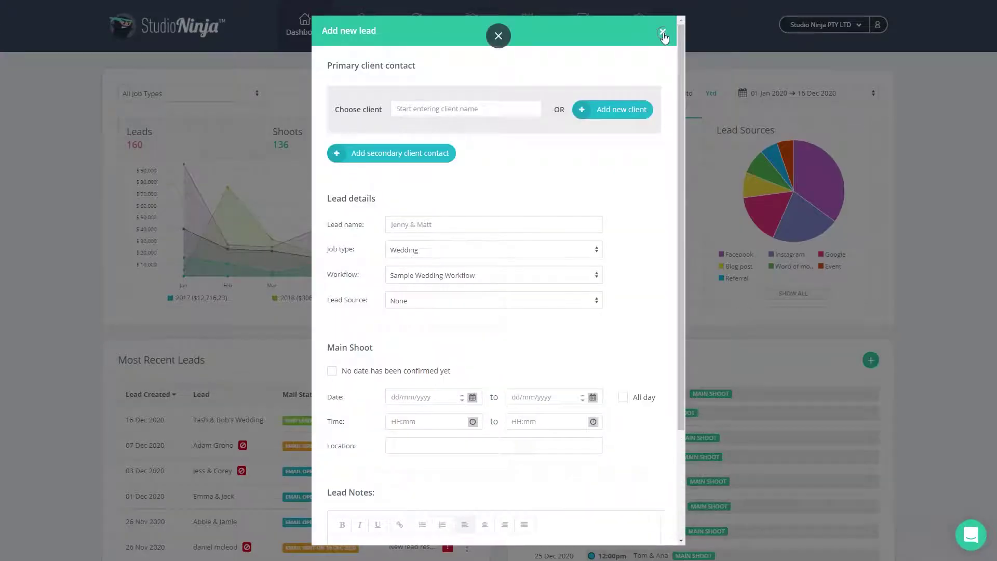
# Discard the open new lead form without saving.
pyautogui.click(663, 33)
pyautogui.scroll(-2, 377, 324)
pyautogui.scroll(-1, 378, 324)
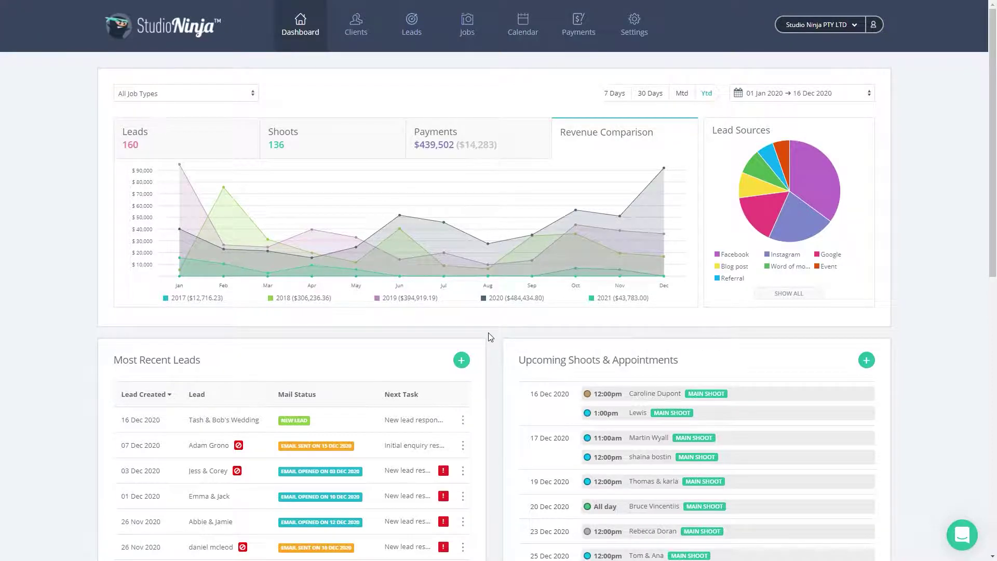
# Start a new lead from Most Recent Leads and open a blank Add new client form.
pyautogui.scroll(-4, 488, 337)
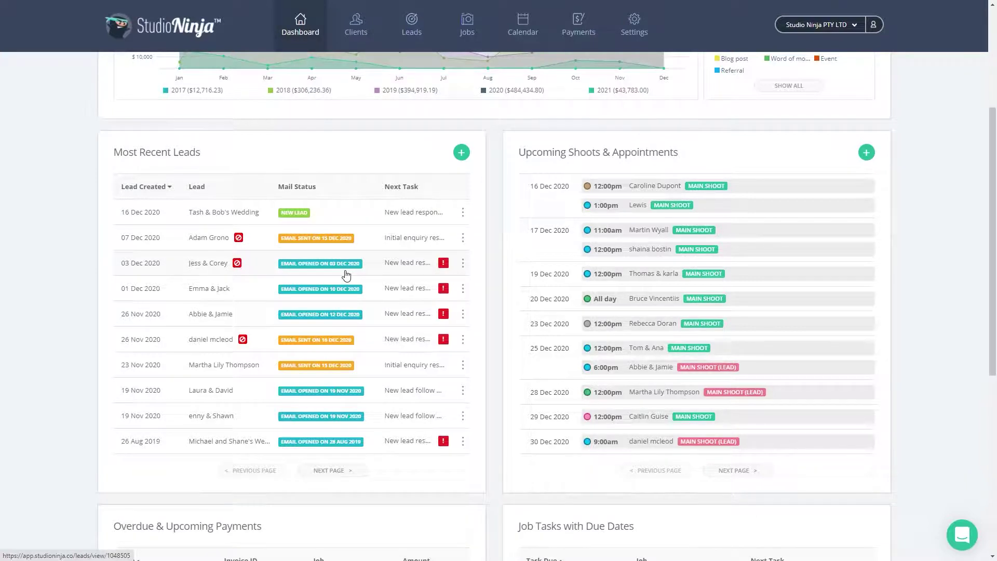
pyautogui.click(462, 155)
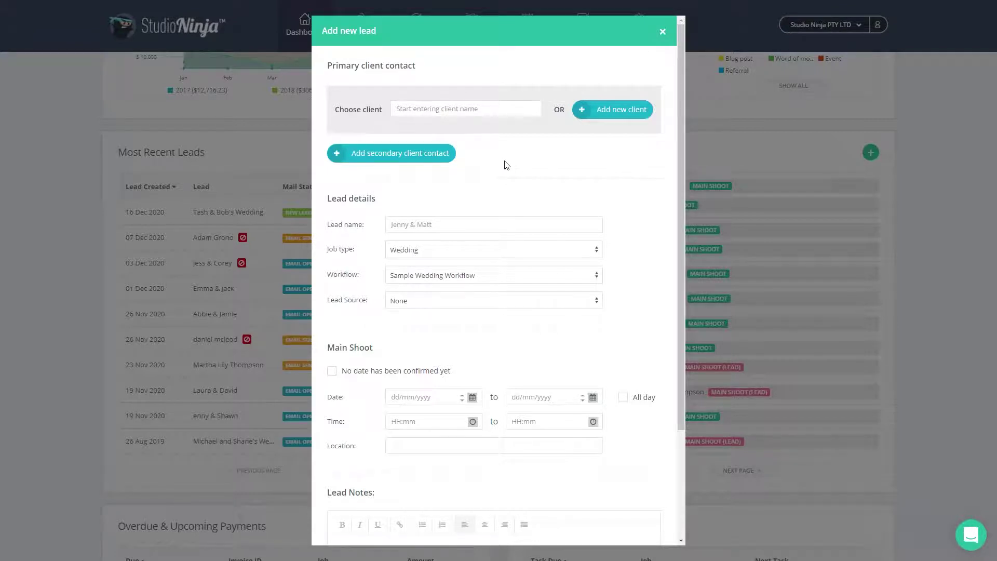
pyautogui.click(595, 112)
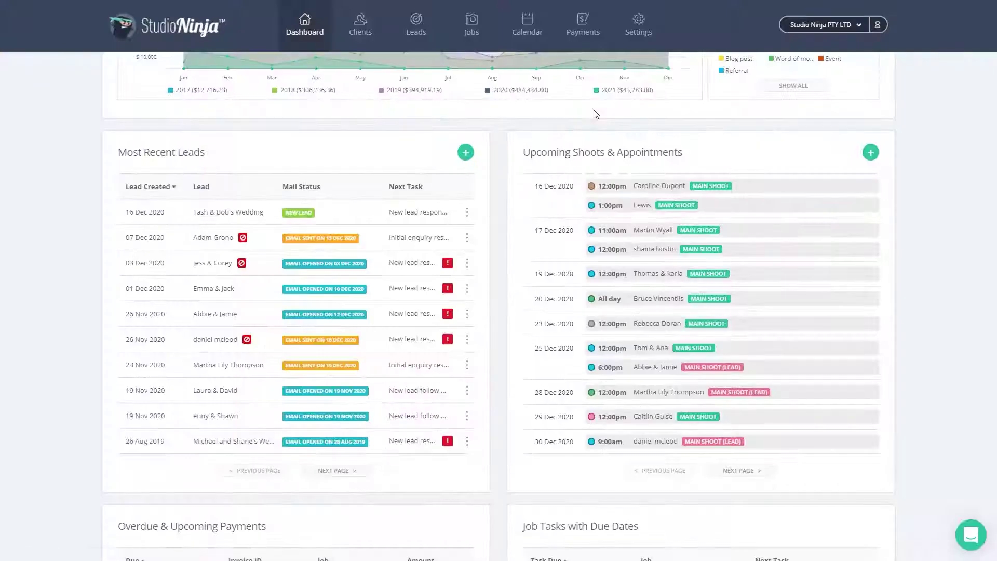
# Enter the client's first name and e-mail address, and save the new client profile.
pyautogui.click(441, 105)
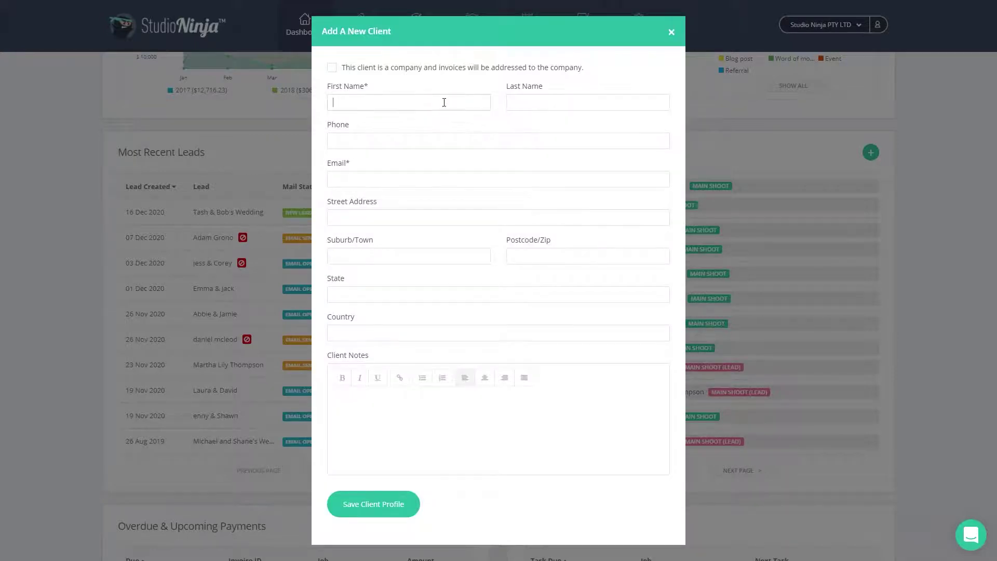
pyautogui.write('Chris')
pyautogui.click(424, 179)
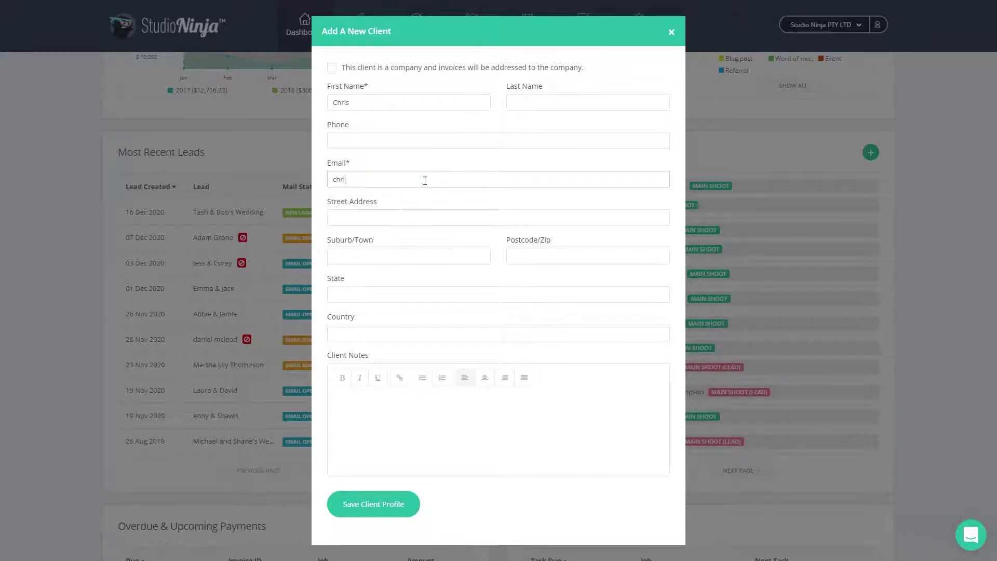
pyautogui.click(375, 505)
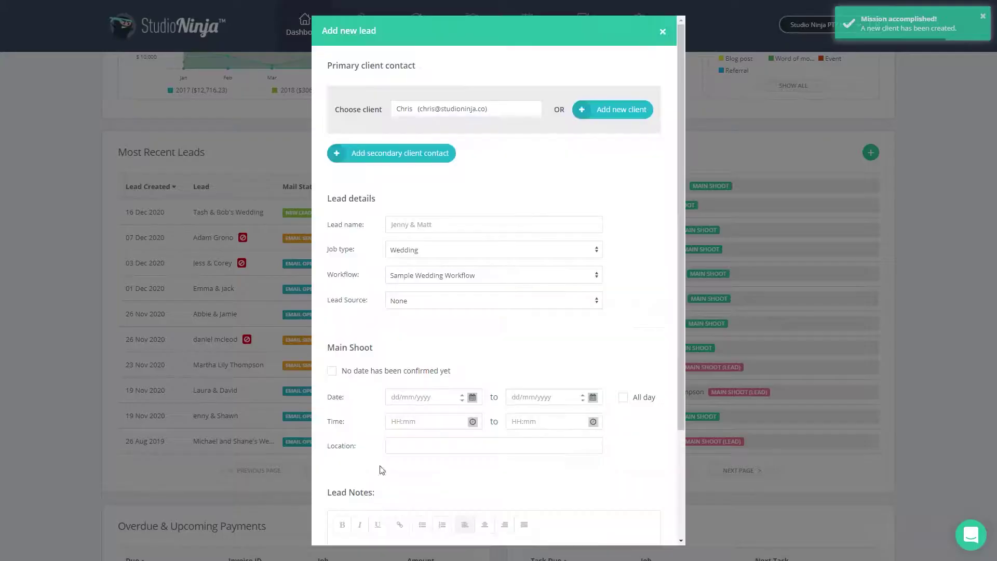
# Name the lead after the couple's wedding, with job type Wedding, Sample Wedding Workflow and Instagram source.
pyautogui.click(438, 224)
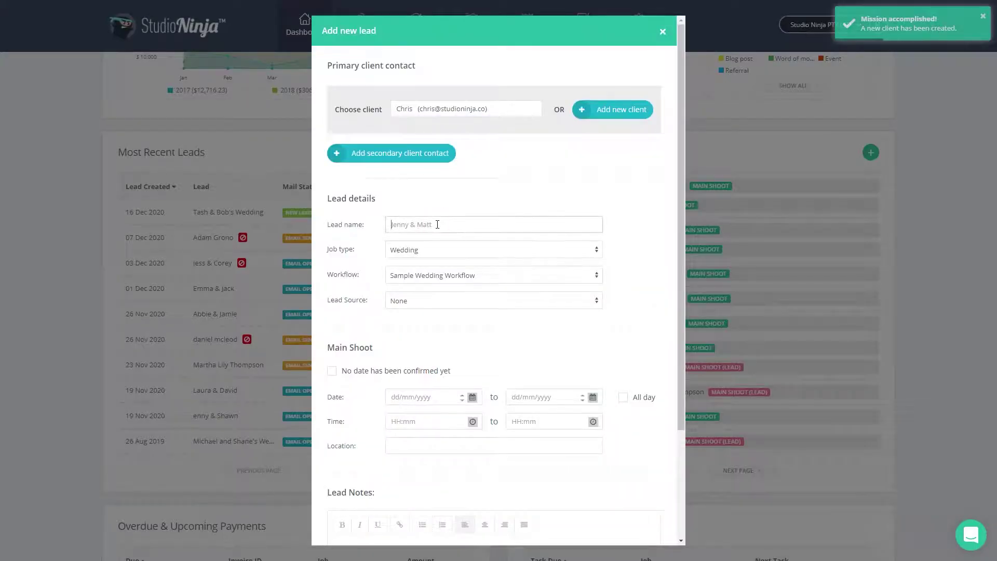
pyautogui.write('Natasha')
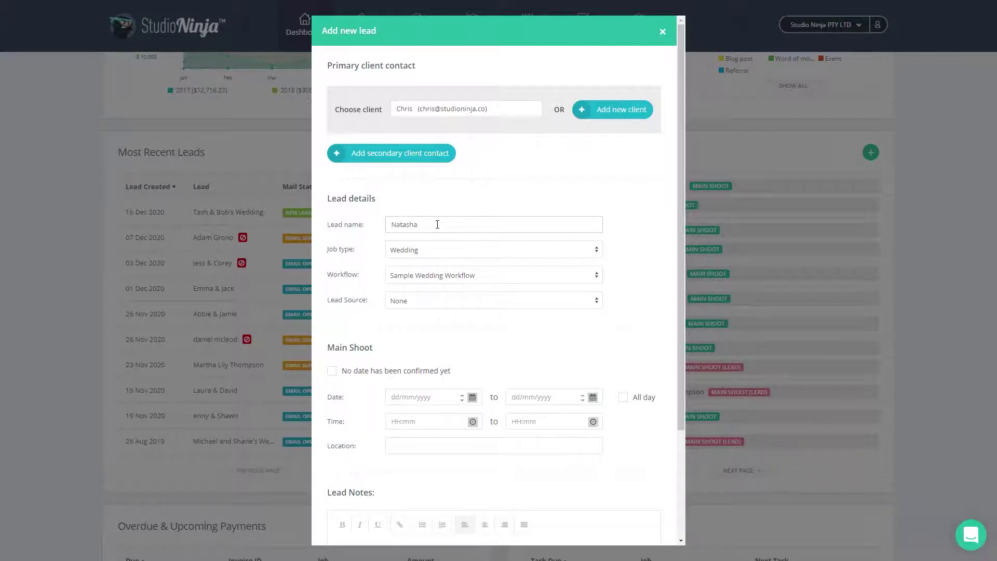
pyautogui.write(" & Chris' Wedding")
pyautogui.click(444, 250)
pyautogui.click(420, 398)
pyautogui.click(426, 277)
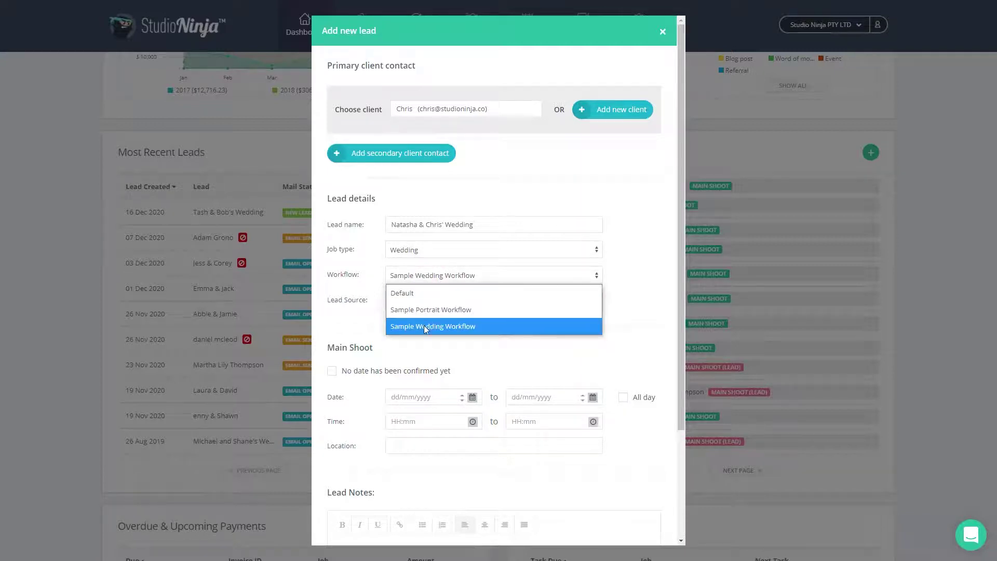
pyautogui.click(423, 327)
pyautogui.click(425, 301)
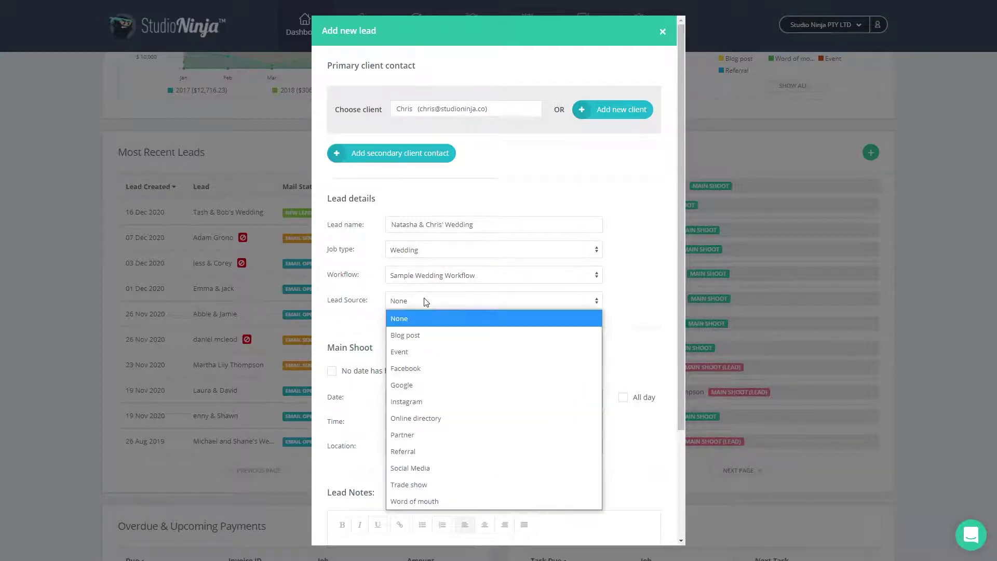
pyautogui.click(420, 400)
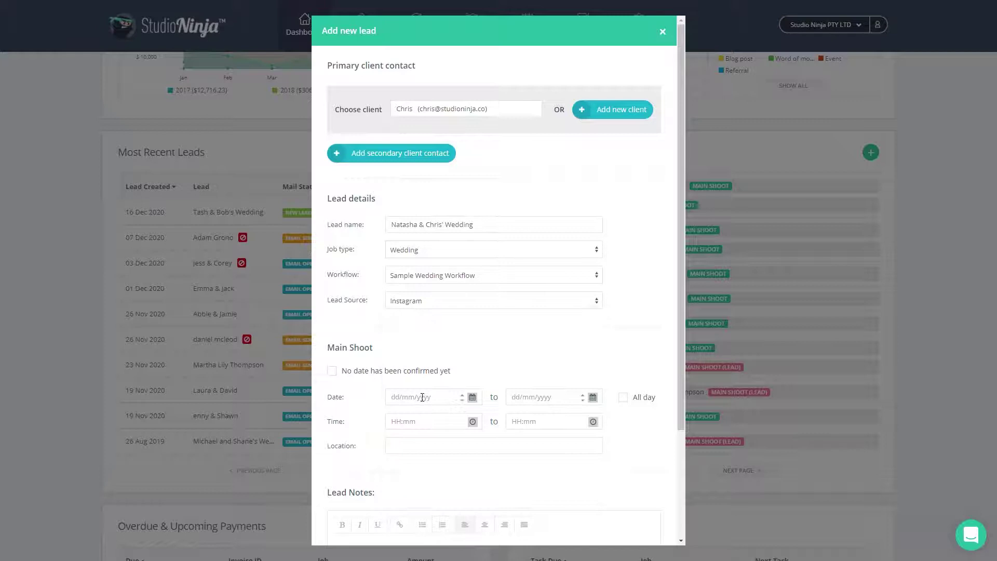
pyautogui.scroll(-2, 425, 337)
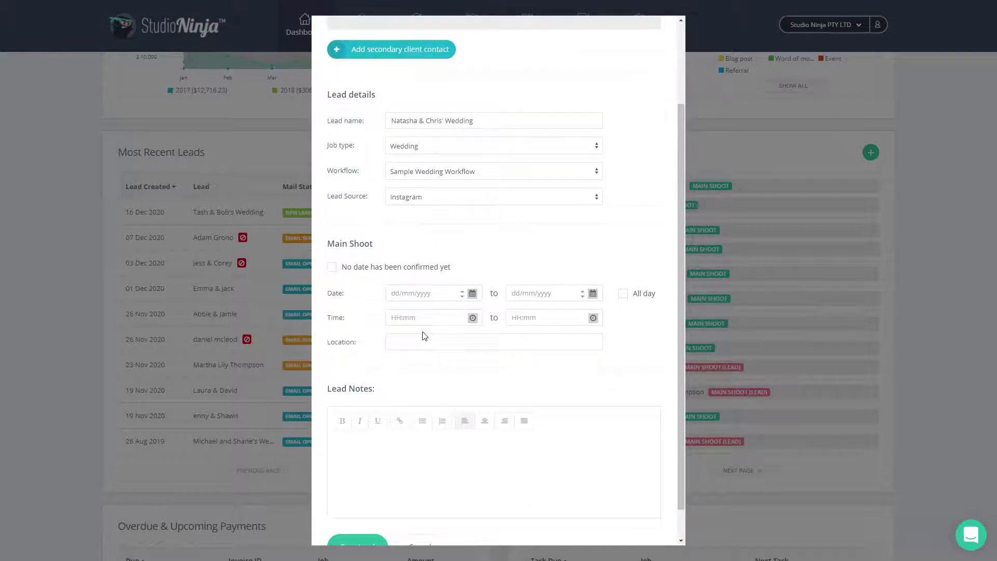
pyautogui.click(418, 258)
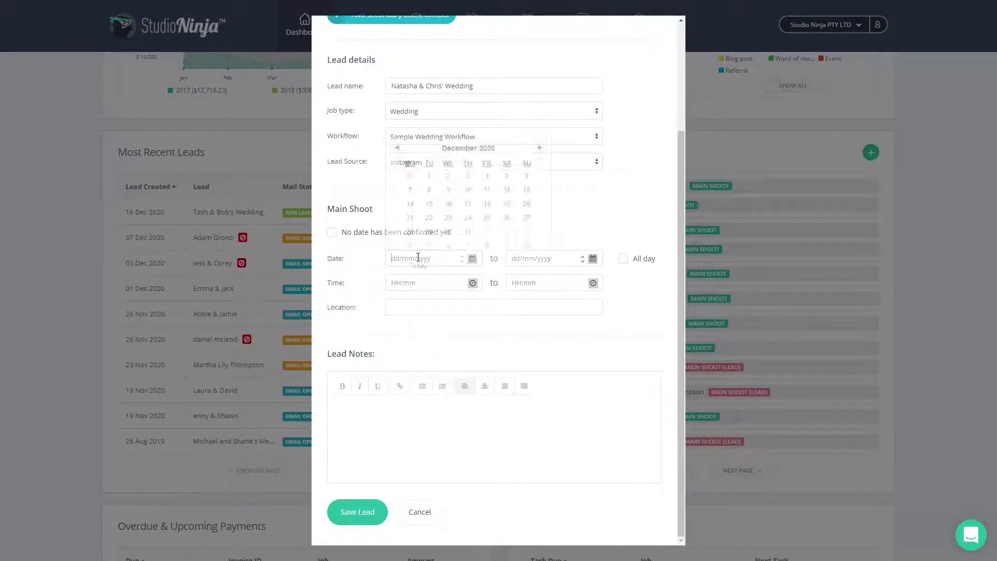
# Make the main shoot all day on 16/05/2021 and note that the wedding will be in the mountains.
pyautogui.click(539, 121)
pyautogui.click(539, 120)
pyautogui.click(539, 121)
pyautogui.click(539, 121)
pyautogui.click(539, 121)
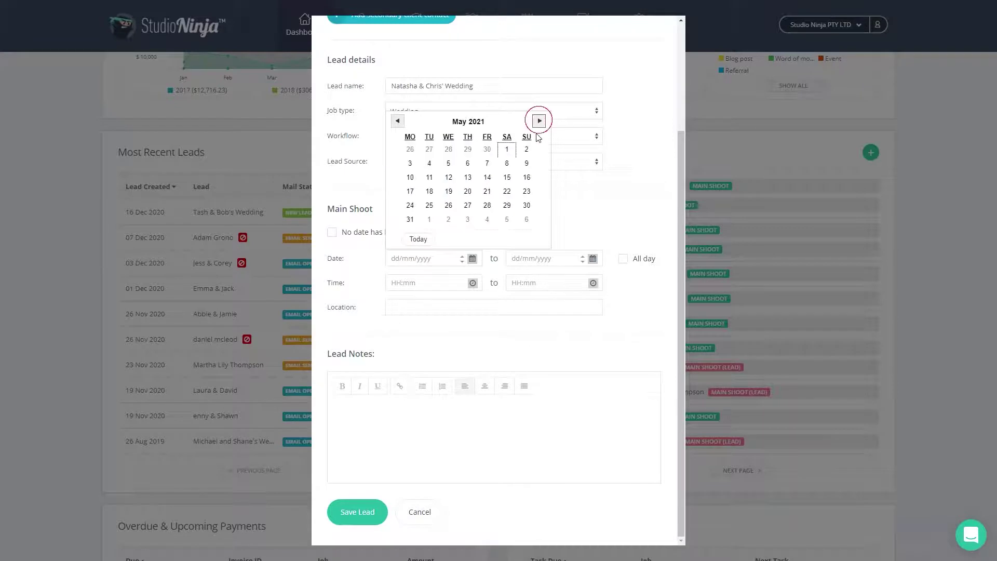
pyautogui.click(526, 178)
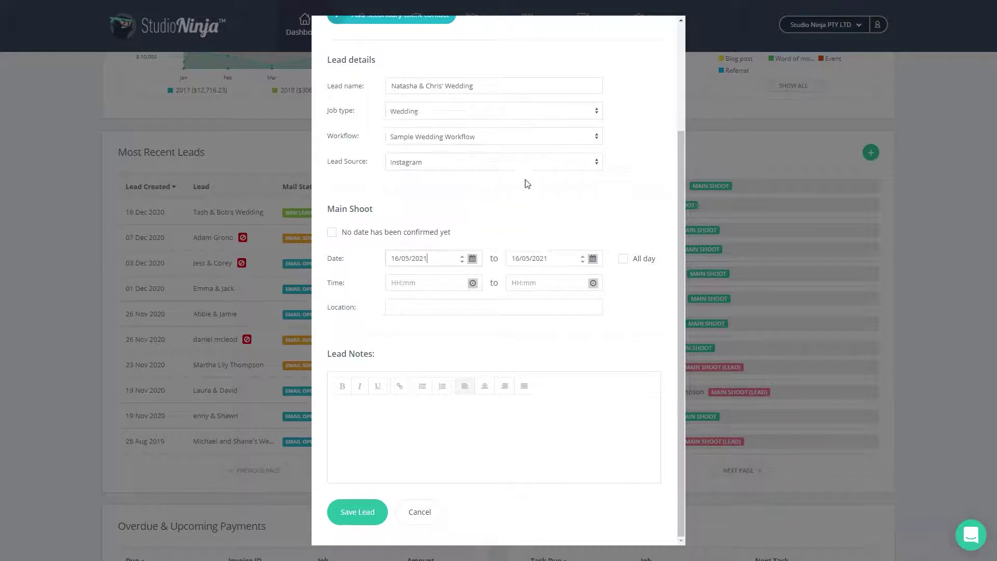
pyautogui.click(623, 260)
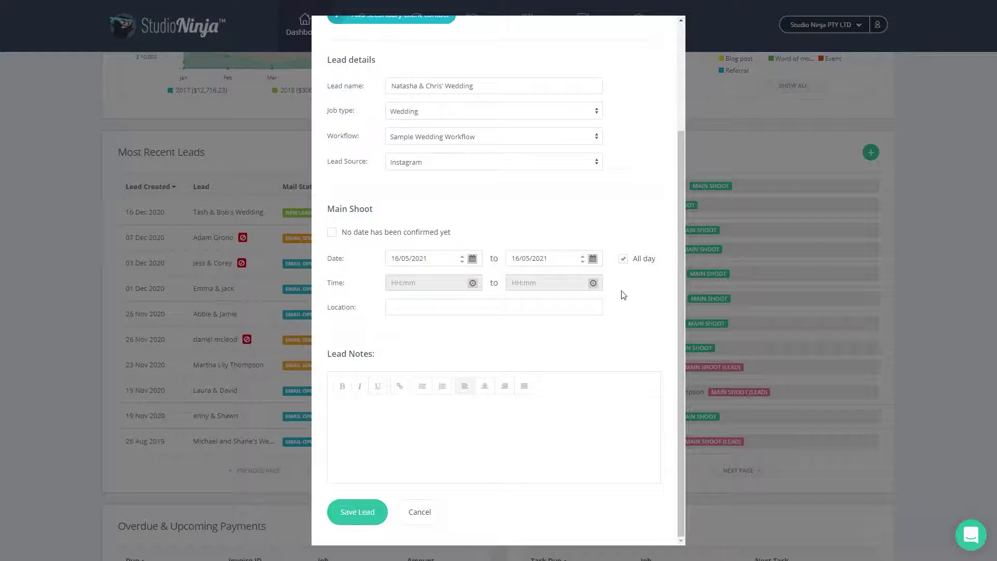
pyautogui.click(413, 415)
pyautogui.write('Natasha and Chris')
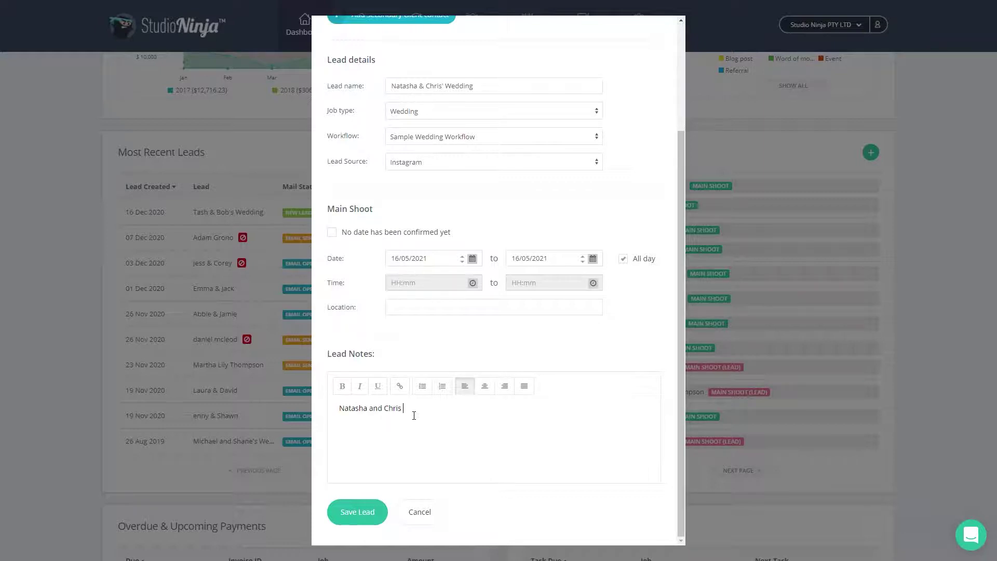
pyautogui.write(' are amazing and their wedding will be in the mountains!!')
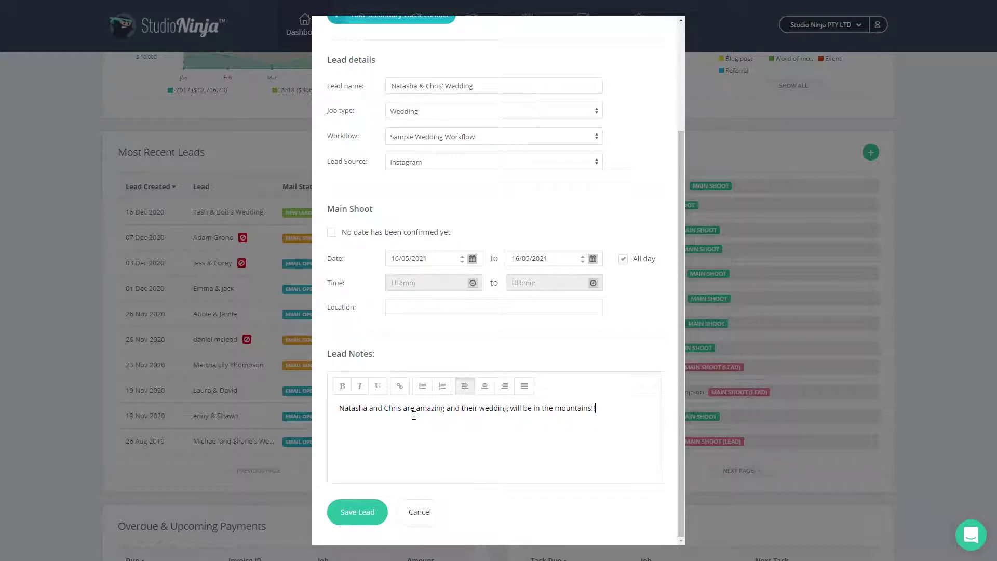
# Save the wedding lead and go back to the dashboard.
pyautogui.click(361, 501)
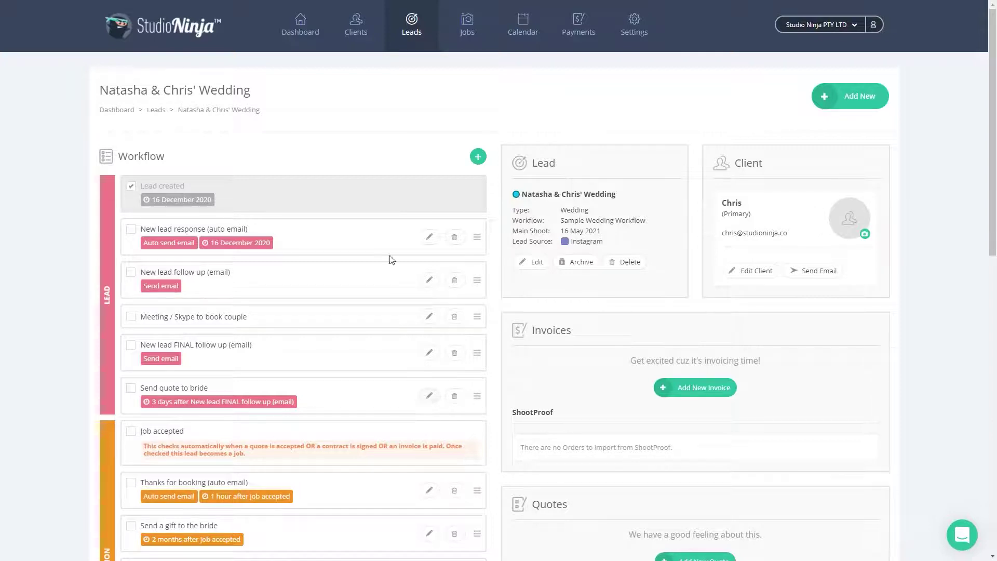
pyautogui.click(300, 29)
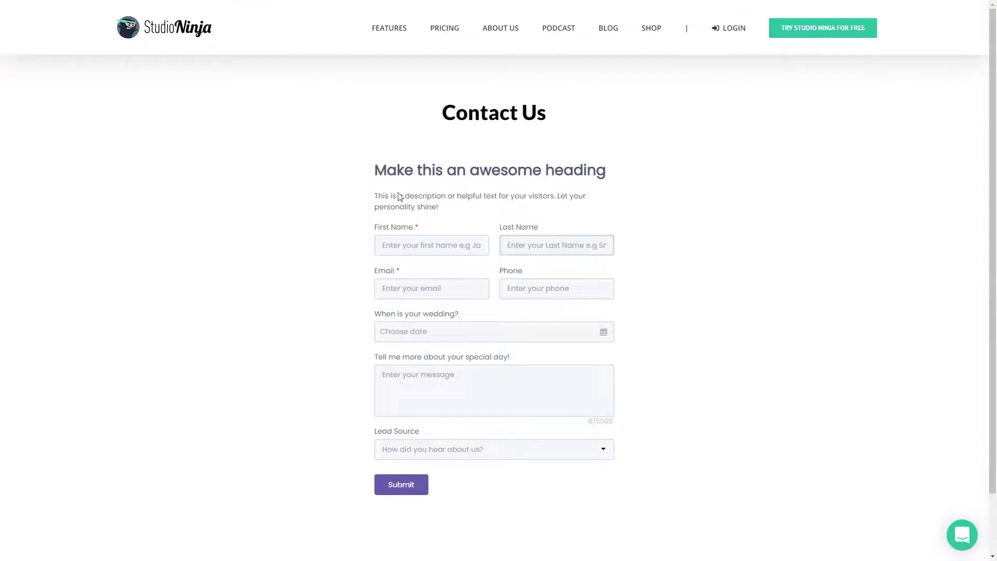
# Fill in the enquirer's first name, last name, e-mail address and phone number.
pyautogui.click(434, 248)
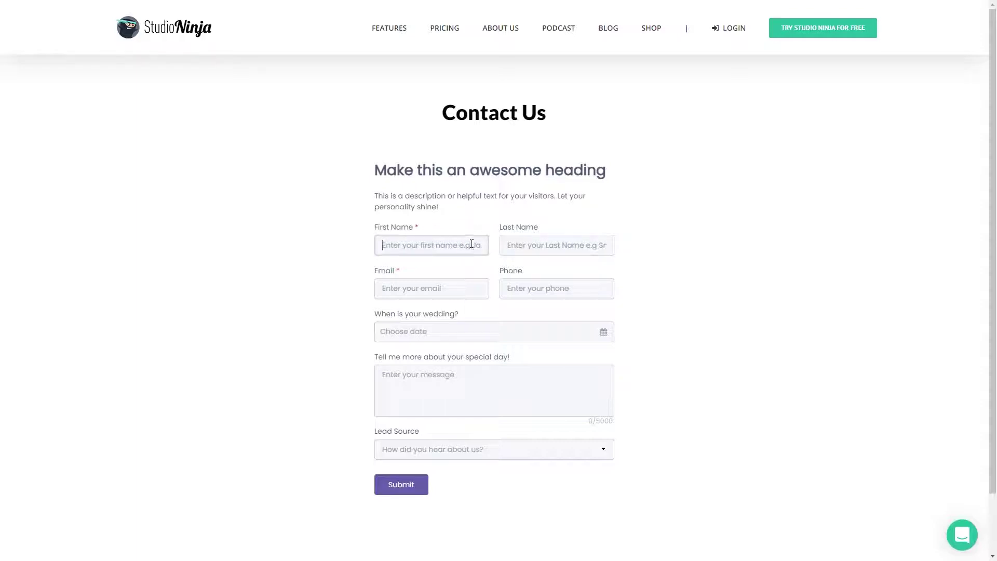
pyautogui.write('Chris')
pyautogui.click(525, 246)
pyautogui.click(451, 287)
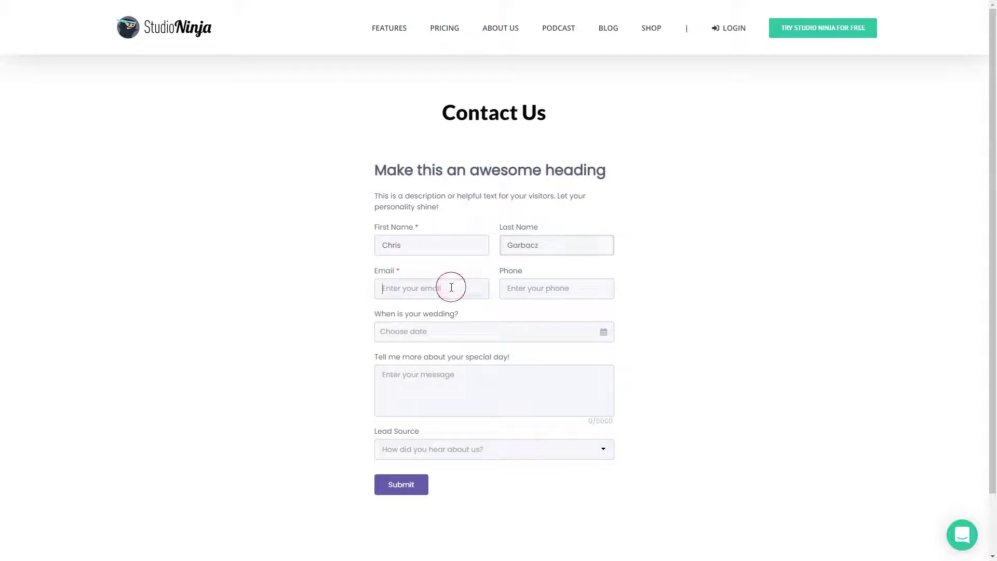
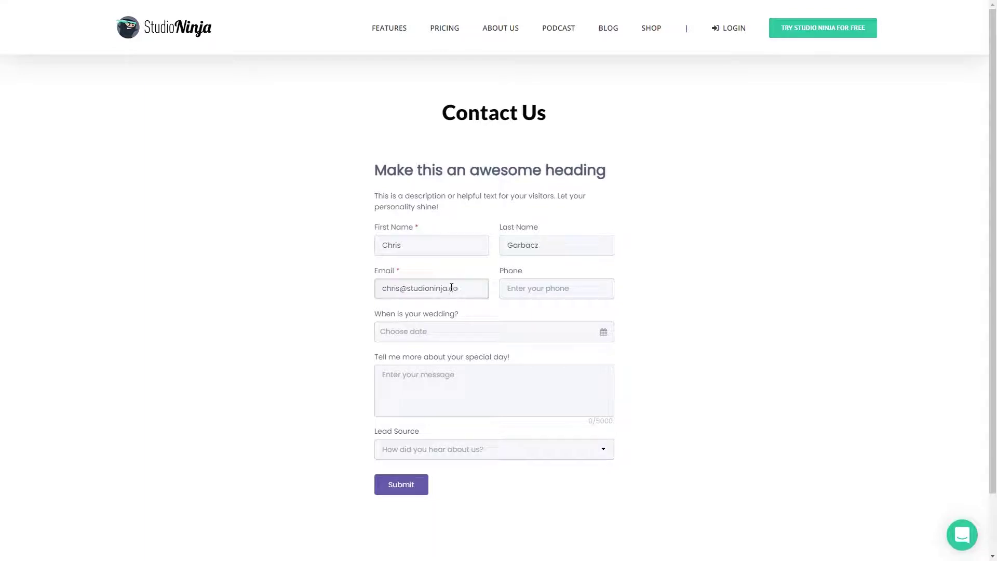
pyautogui.click(521, 287)
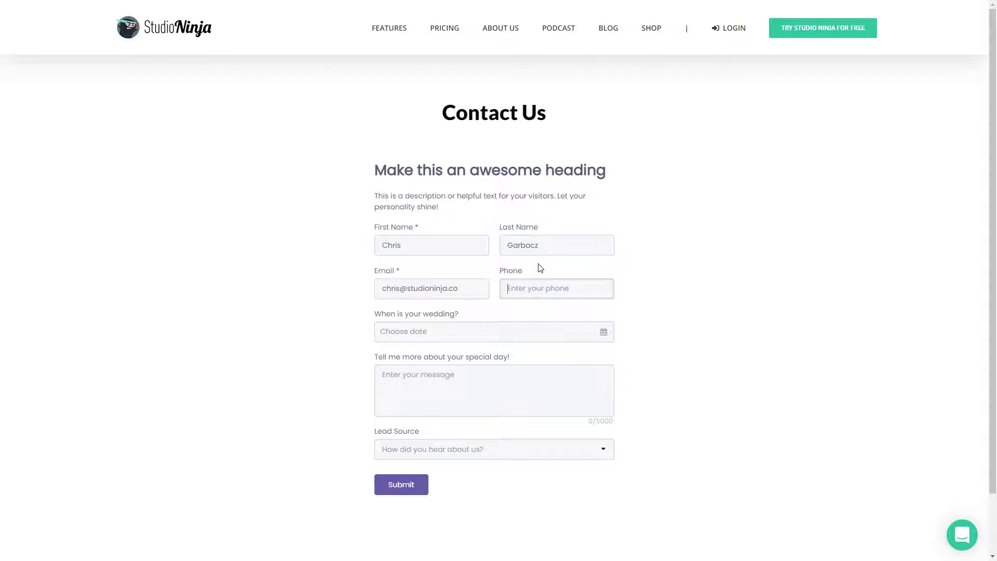
pyautogui.write('1234 5678')
# Set the wedding date to 15 May 2021 and write 'OMG I love your work!!!! Please be my photographer'.
pyautogui.click(488, 333)
pyautogui.click(553, 356)
pyautogui.click(553, 356)
pyautogui.click(554, 357)
pyautogui.click(554, 356)
pyautogui.click(553, 356)
pyautogui.click(532, 424)
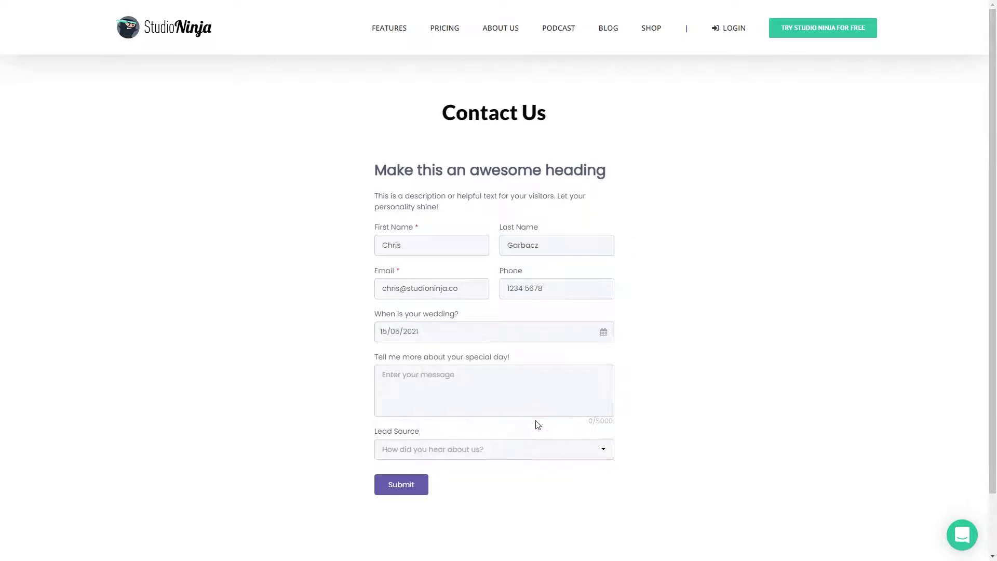
pyautogui.click(485, 396)
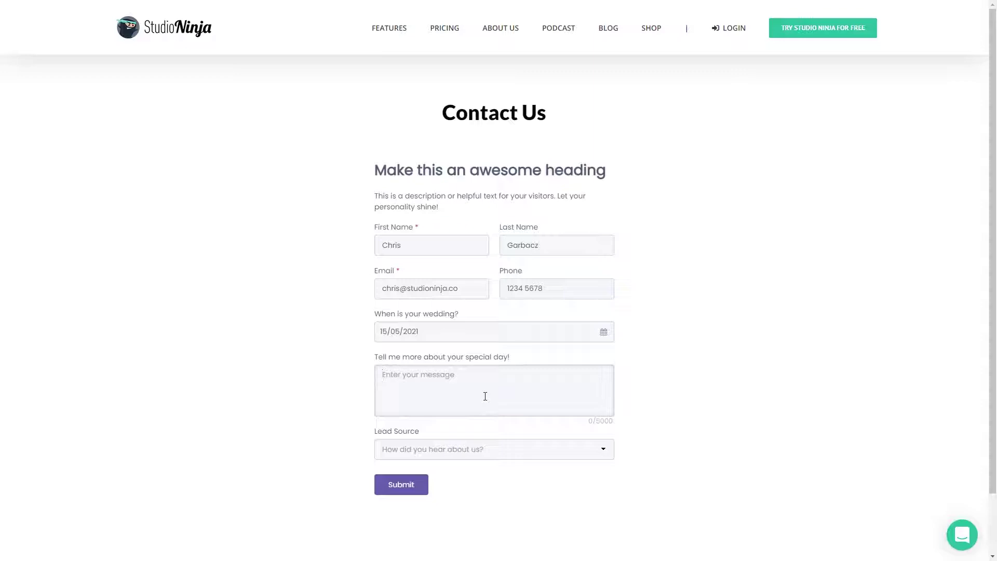
pyautogui.write('OMG I love your work!!!! Please be my photographer!')
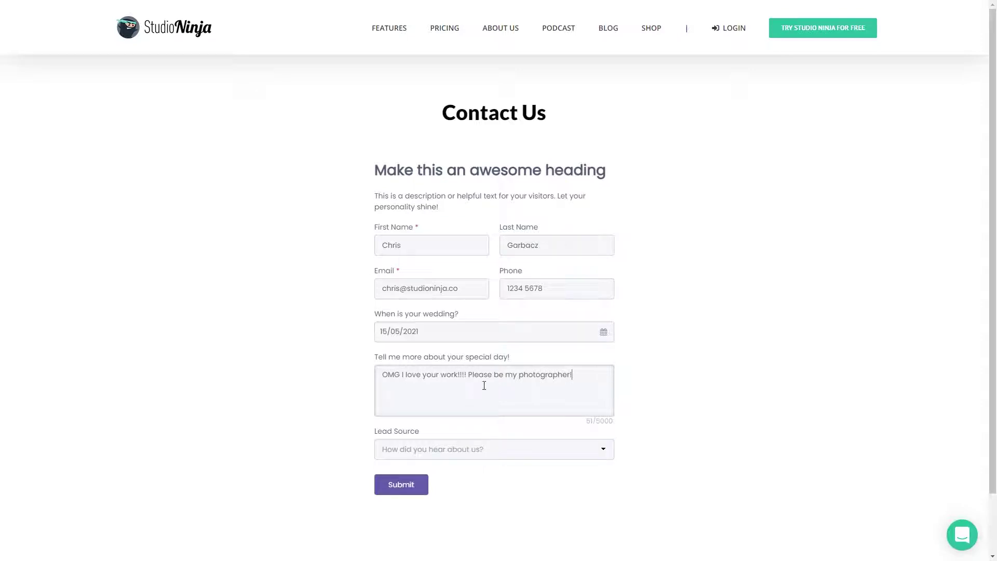
# Choose Google as the lead source and submit the enquiry.
pyautogui.click(476, 449)
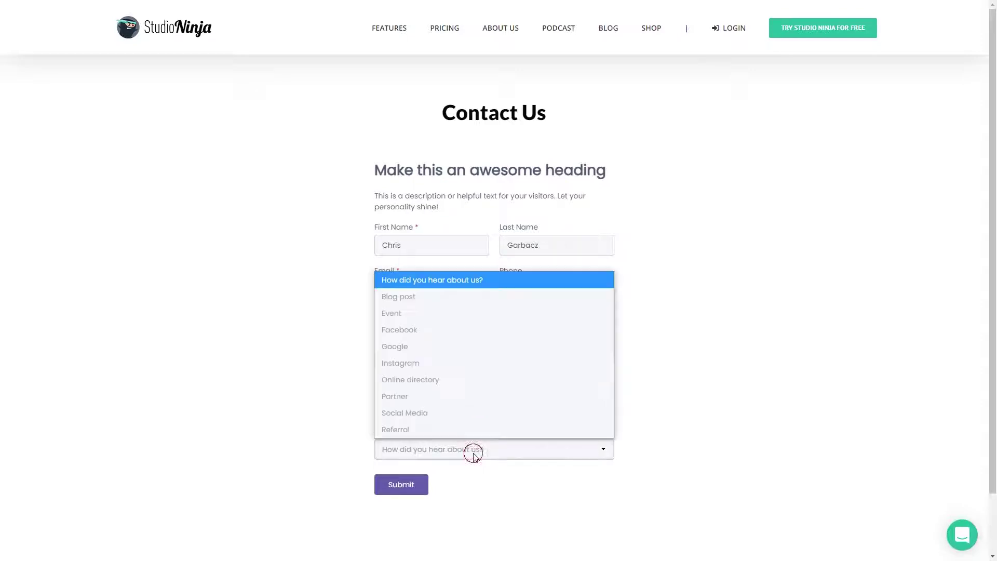
pyautogui.click(420, 350)
pyautogui.click(401, 484)
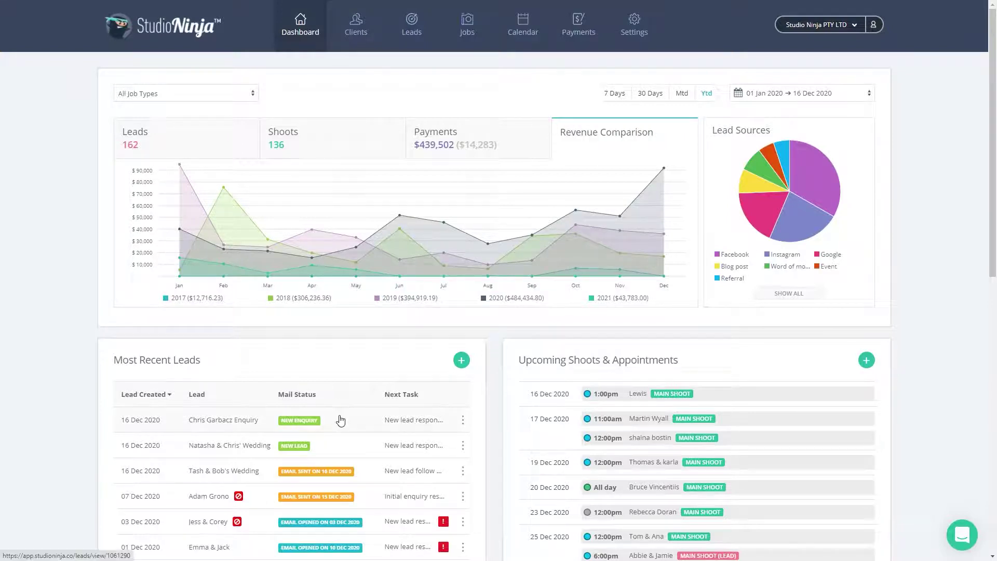
# Open the wedding lead's page and scroll through its workflow tasks and details.
pyautogui.click(247, 446)
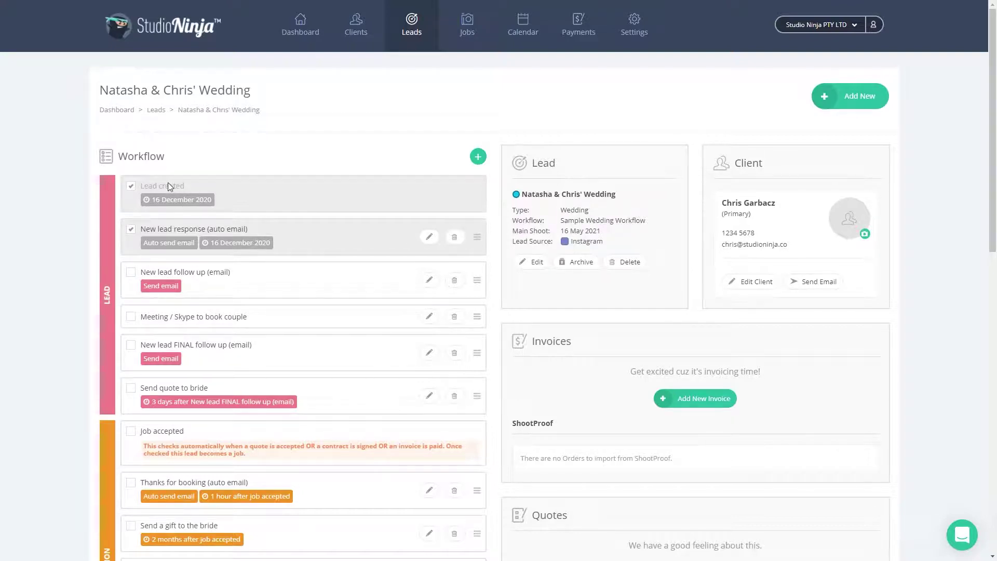
pyautogui.scroll(-3, 208, 322)
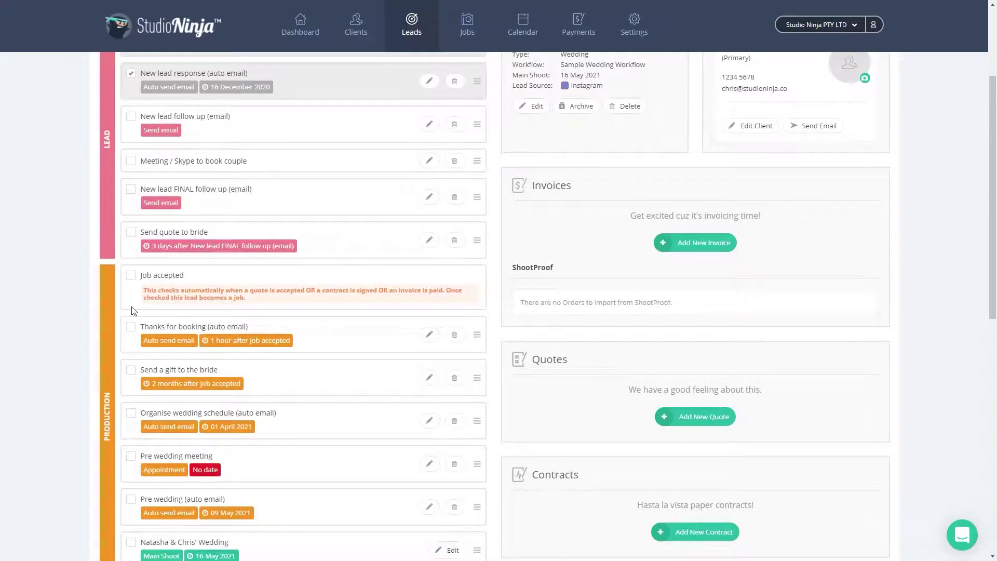
pyautogui.scroll(-3, 125, 389)
pyautogui.scroll(-7, 125, 398)
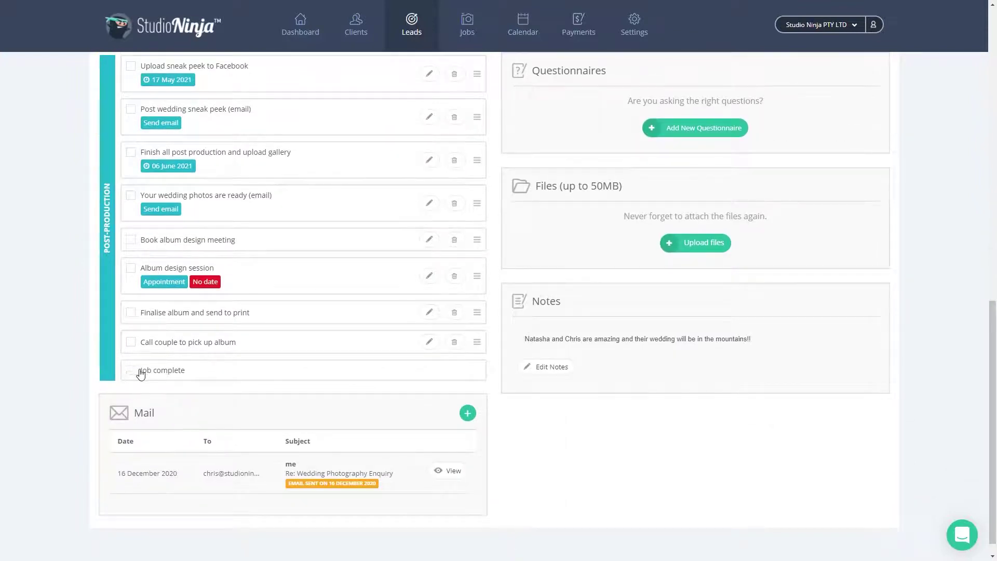
pyautogui.scroll(5, 267, 372)
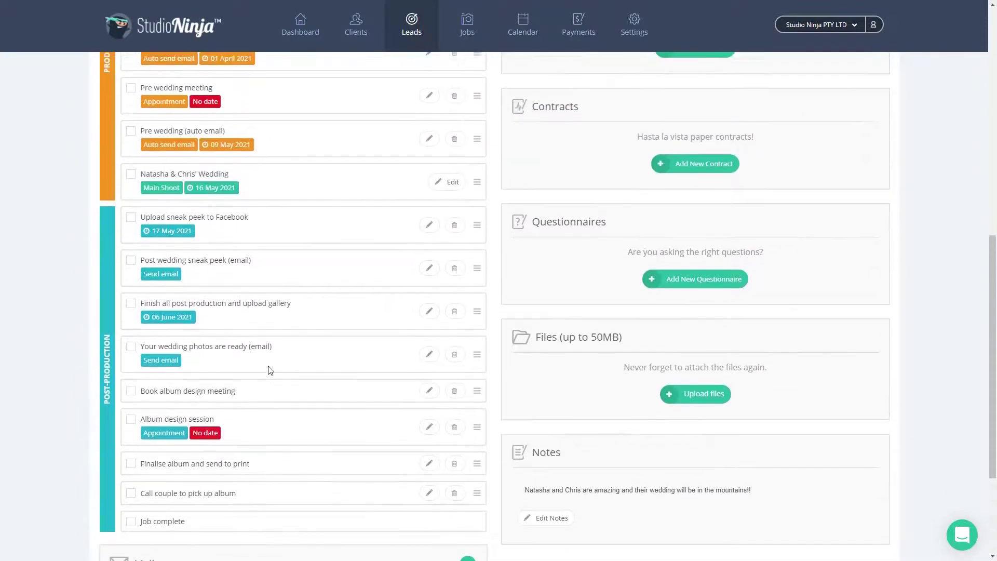
pyautogui.scroll(8, 267, 369)
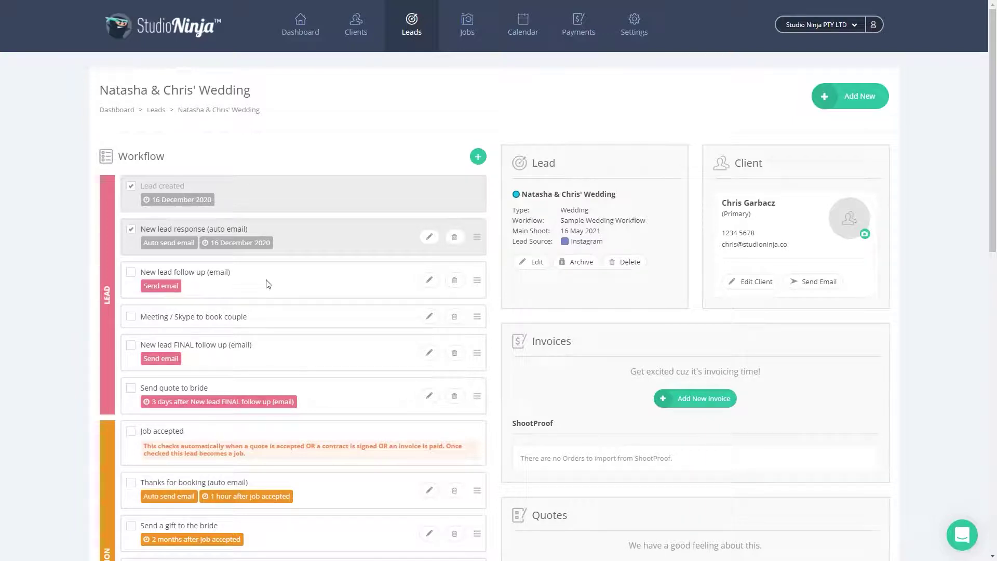
pyautogui.scroll(-2, 266, 284)
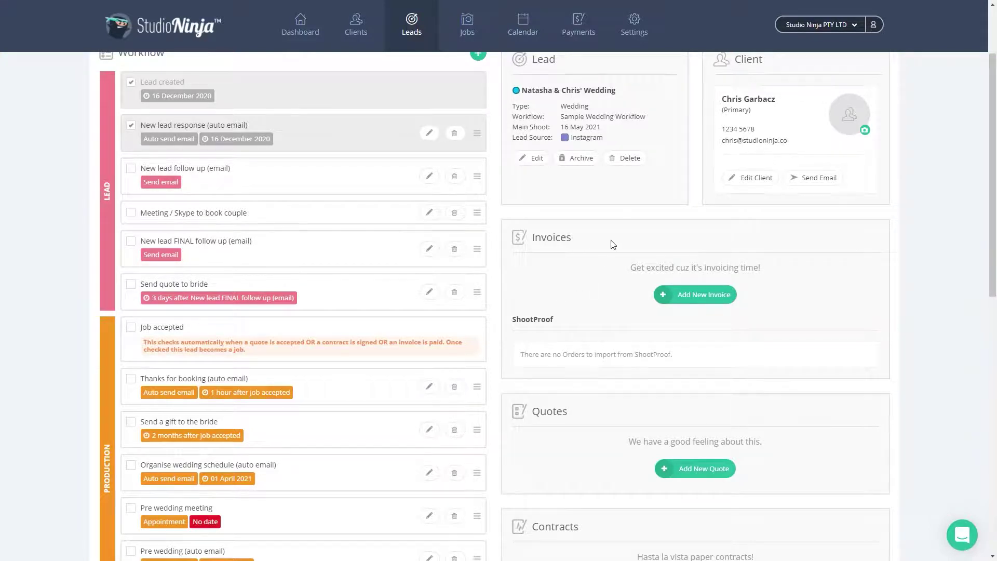
pyautogui.scroll(1, 613, 245)
pyautogui.scroll(-4, 614, 249)
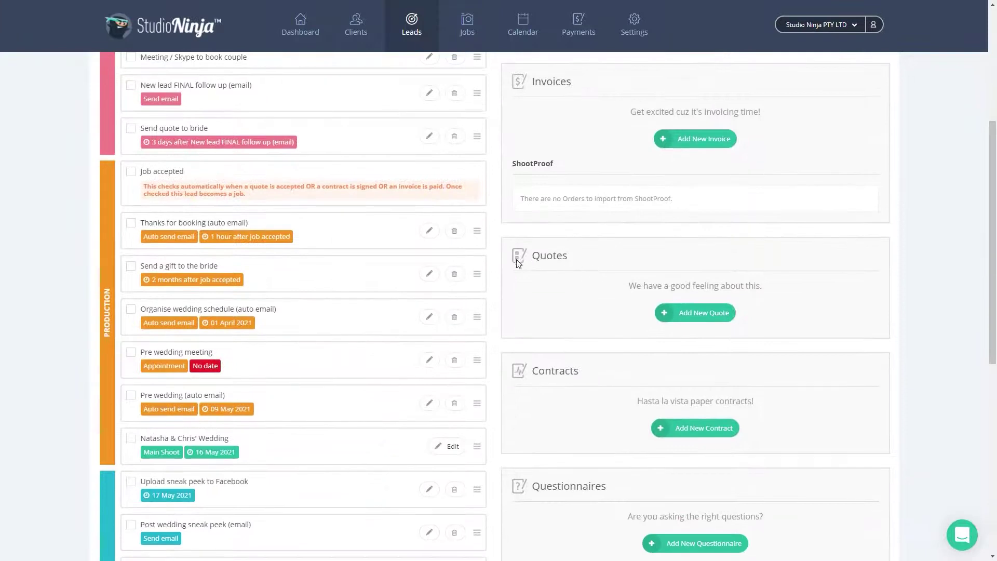
# Start a new Pick & Choose quote for the wedding lead.
pyautogui.click(696, 313)
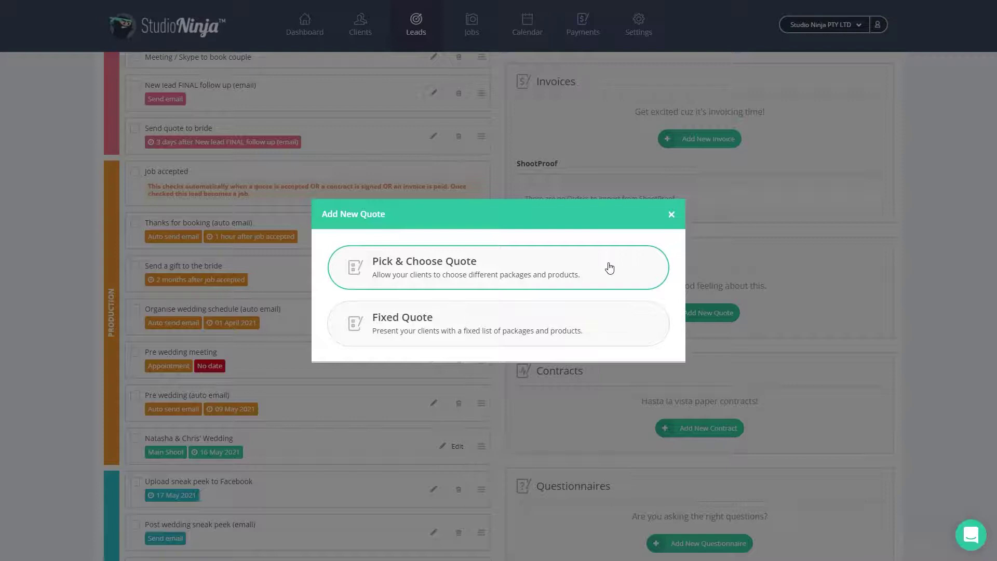
pyautogui.click(610, 268)
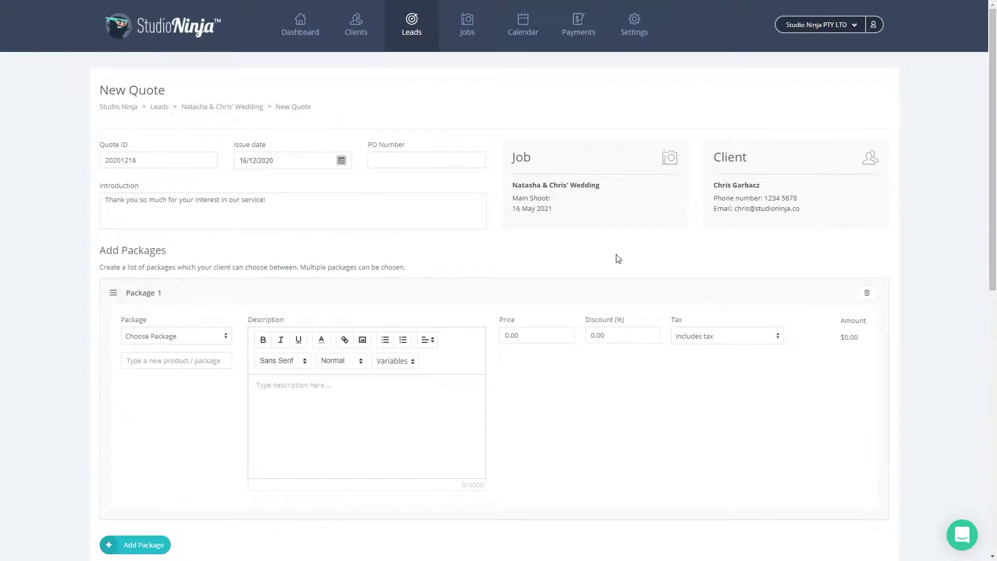
# Fill Packages 1–3 with the Wedding Bronze, Silver and Gold packages.
pyautogui.scroll(-2, 613, 260)
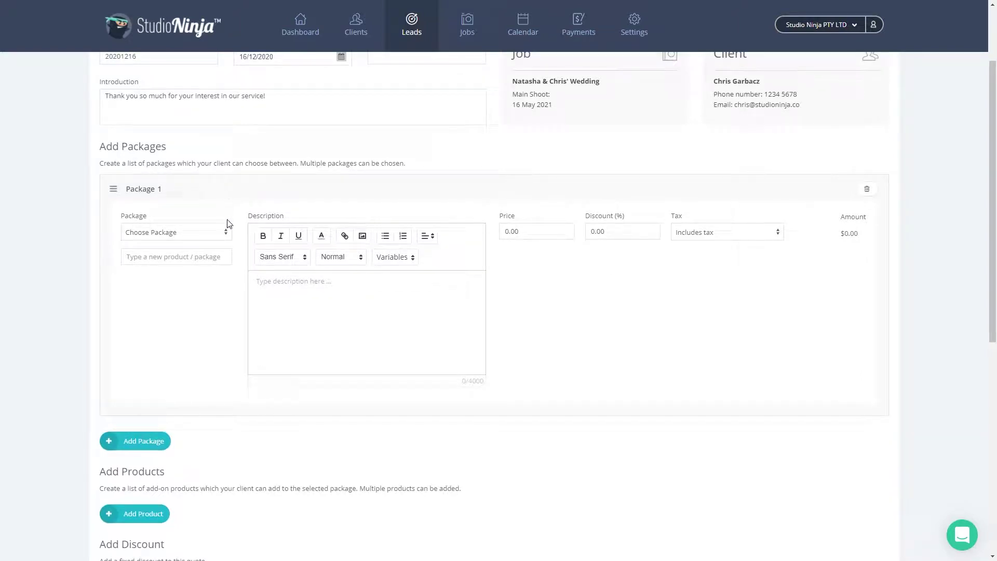
pyautogui.click(225, 232)
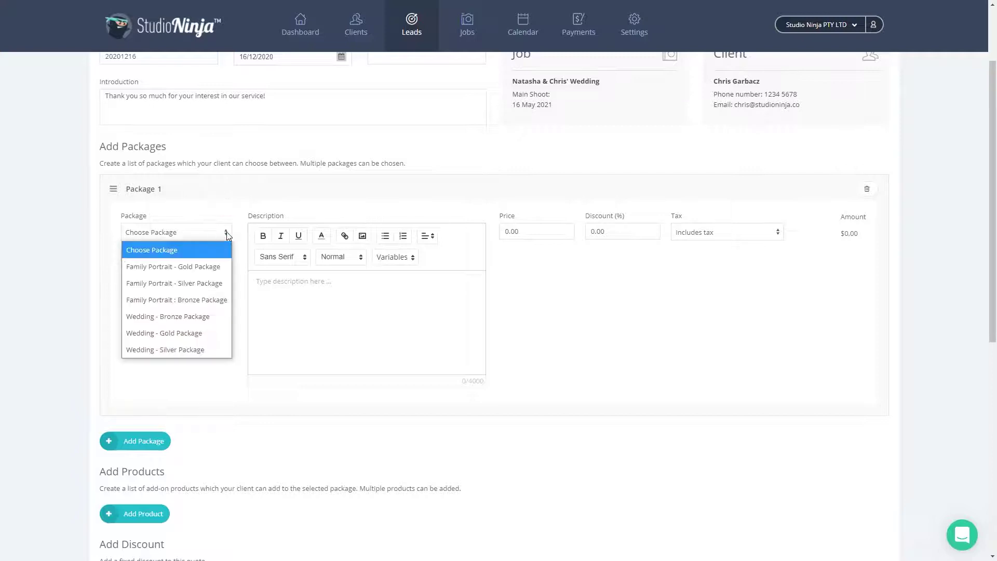
pyautogui.click(206, 317)
pyautogui.scroll(-2, 205, 318)
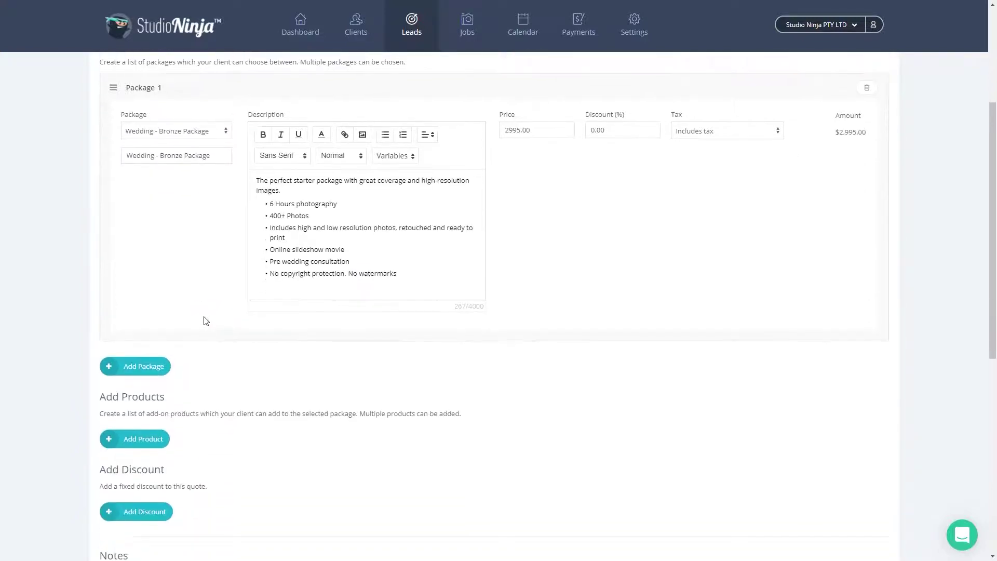
pyautogui.click(144, 364)
pyautogui.scroll(-4, 190, 348)
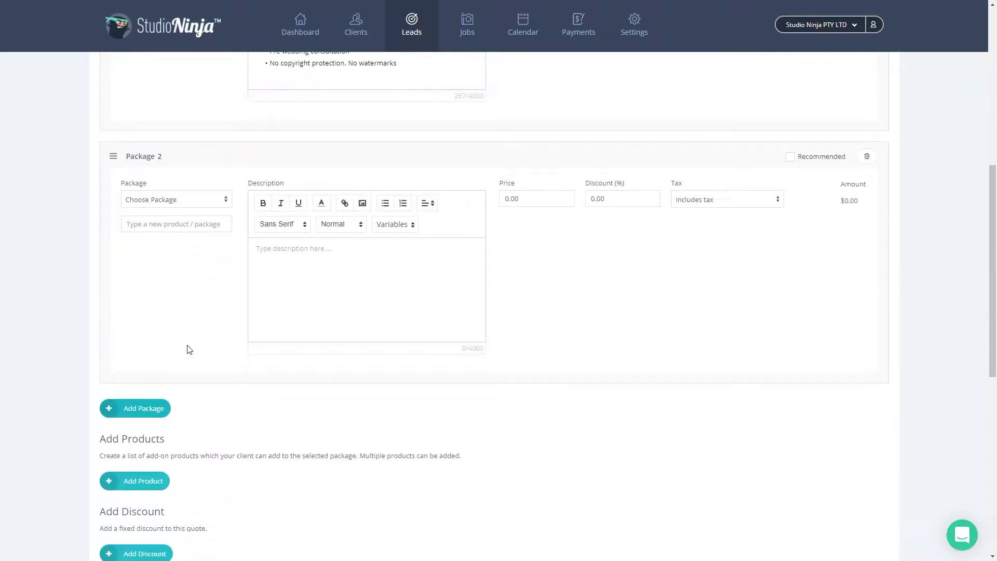
pyautogui.click(200, 202)
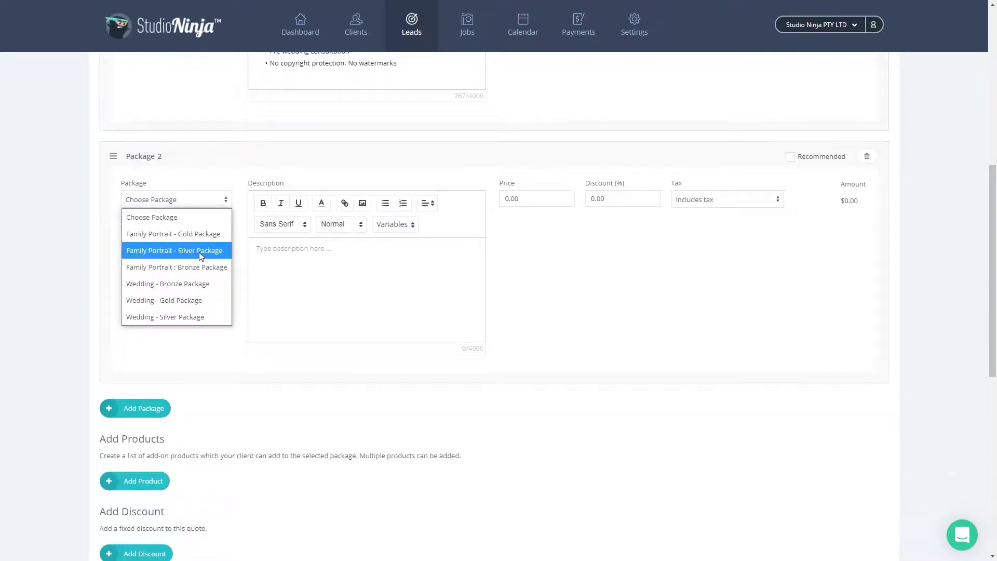
pyautogui.click(193, 316)
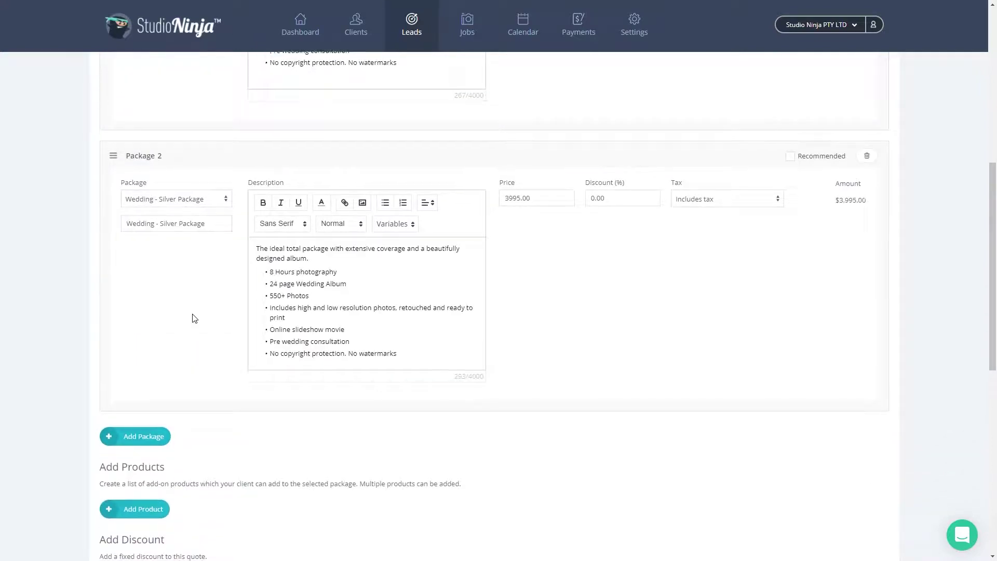
pyautogui.scroll(-3, 193, 318)
pyautogui.click(145, 281)
pyautogui.scroll(-1, 171, 291)
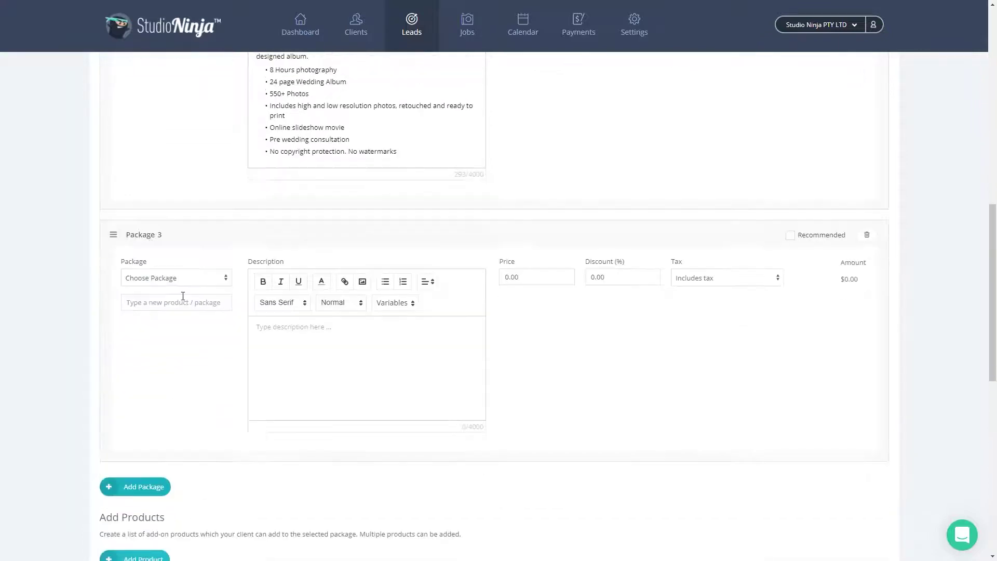
pyautogui.click(192, 272)
pyautogui.click(185, 372)
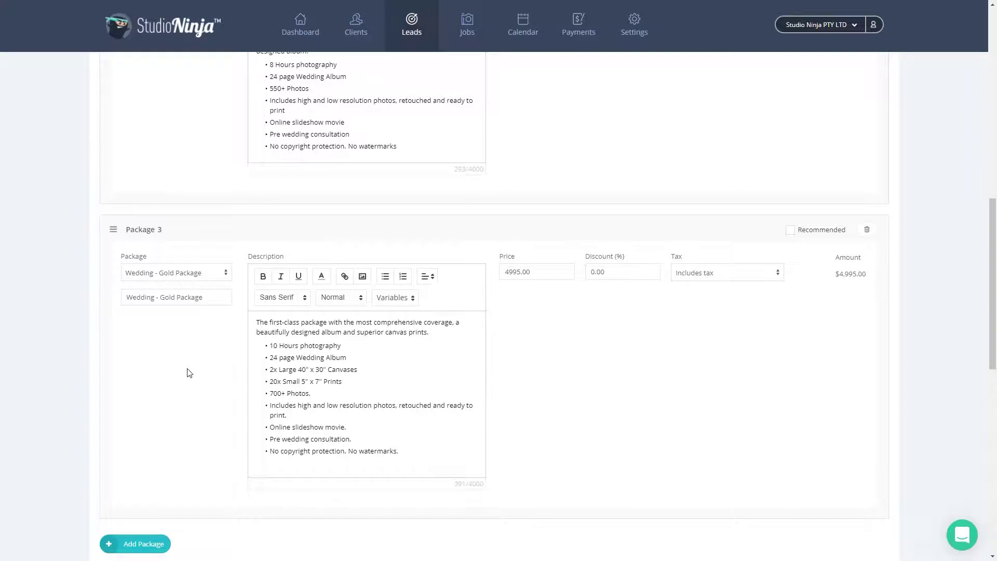
# Mark the Silver package as recommended and add a blank add-on product slot.
pyautogui.scroll(10, 189, 373)
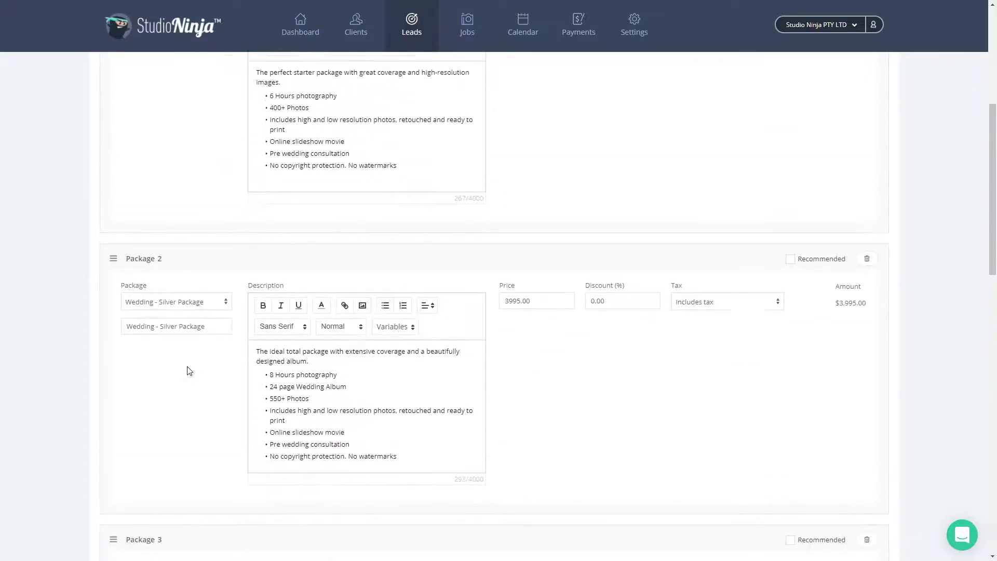
pyautogui.scroll(-5, 189, 371)
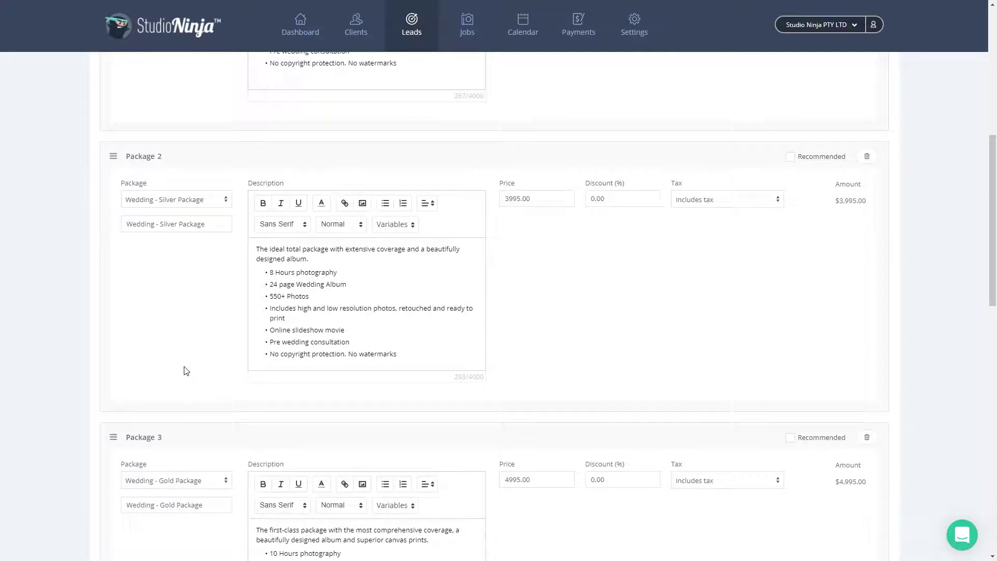
pyautogui.click(790, 157)
pyautogui.scroll(-6, 558, 266)
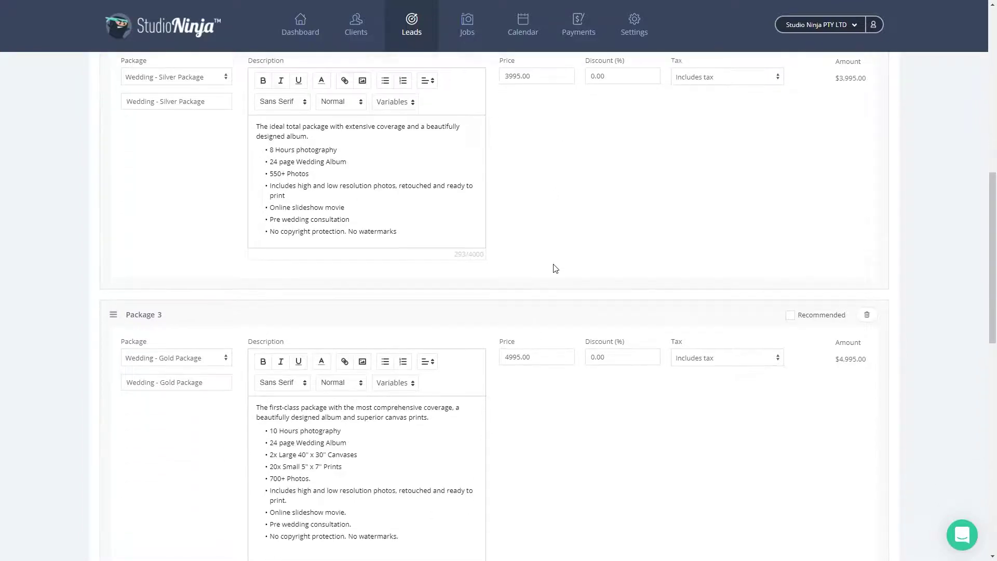
pyautogui.scroll(-3, 555, 268)
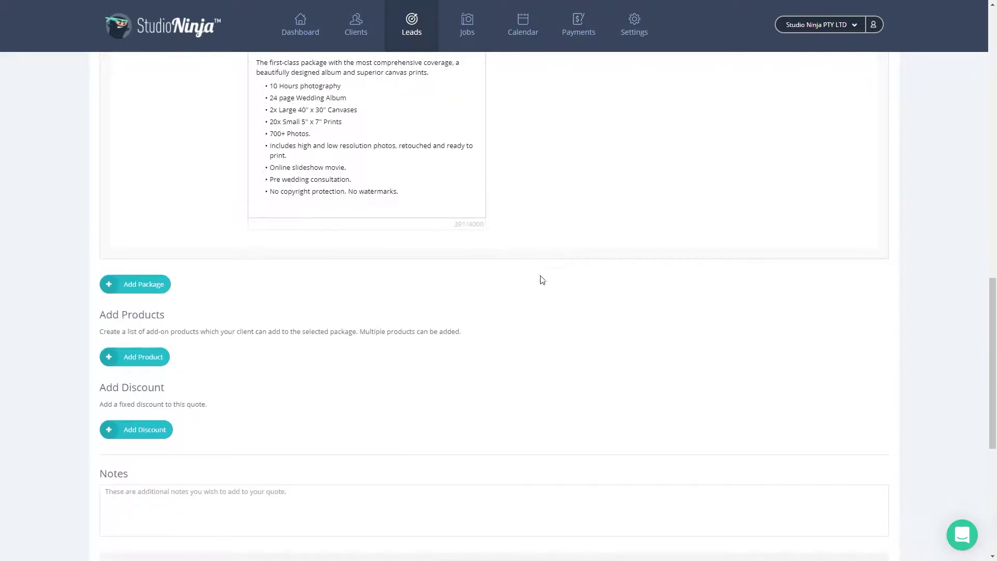
pyautogui.click(167, 357)
pyautogui.scroll(-3, 179, 360)
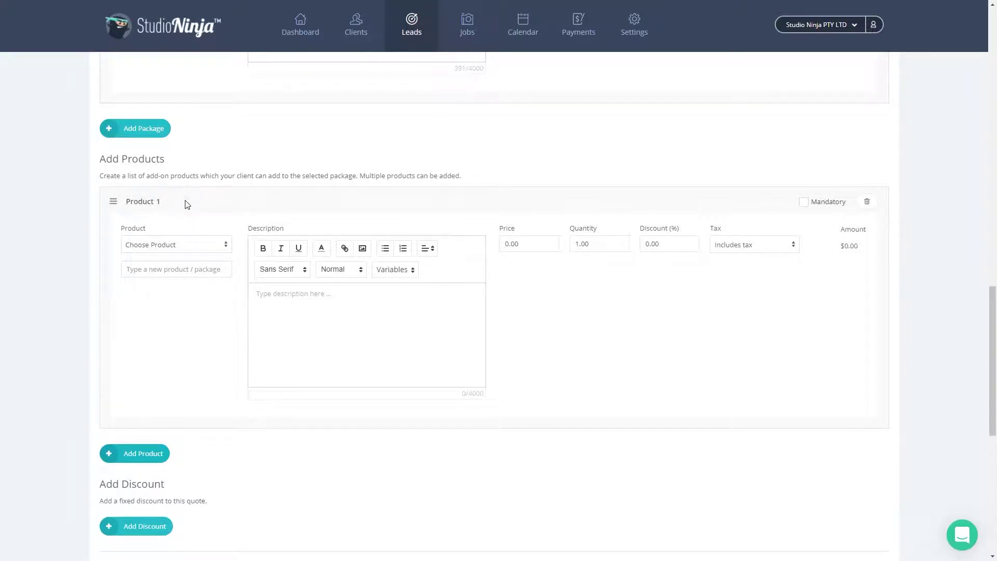
# Set Product 1 to Drone Photography and add Same Day Slideshow as Product 2.
pyautogui.click(194, 244)
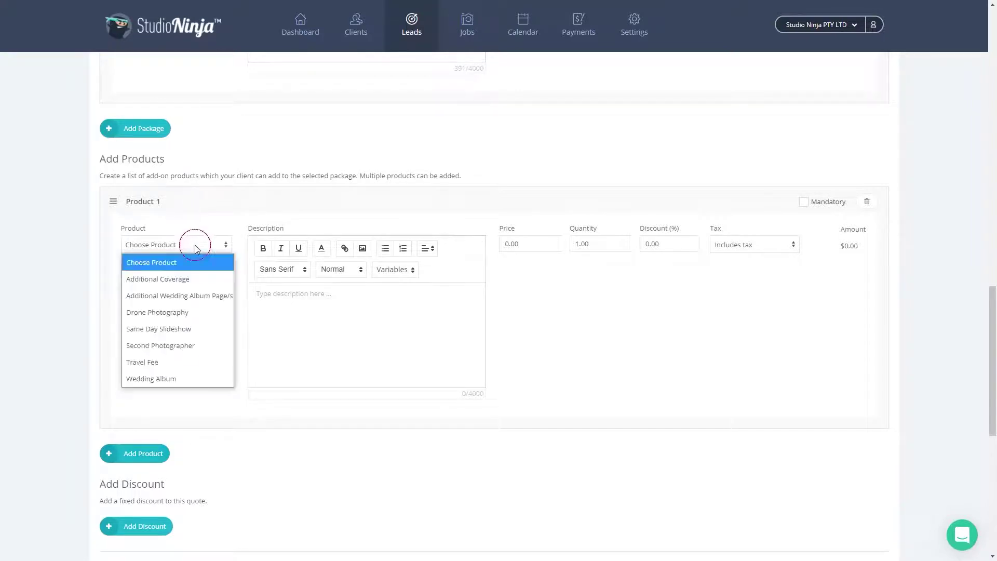
pyautogui.click(200, 311)
pyautogui.scroll(-2, 203, 318)
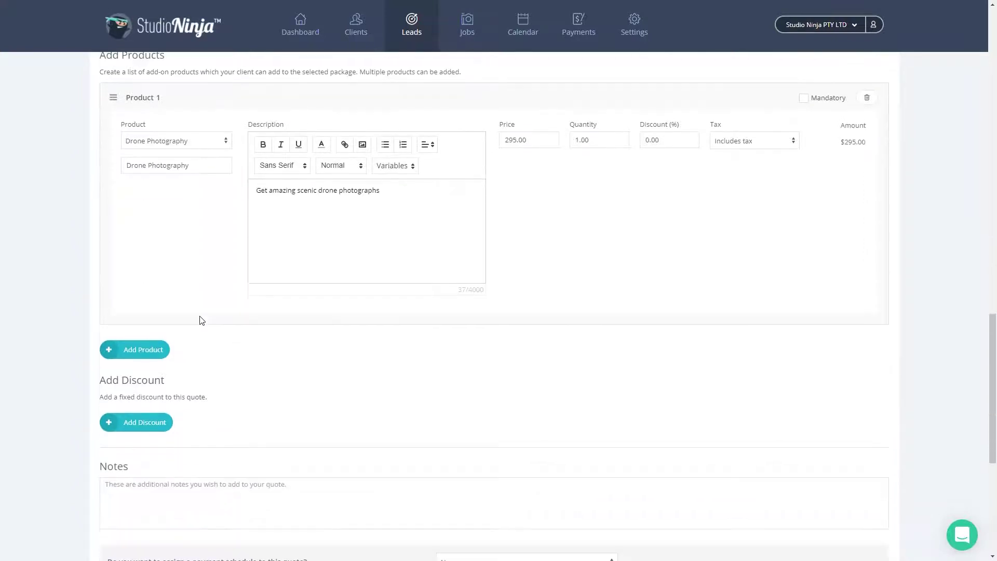
pyautogui.click(144, 353)
pyautogui.scroll(-3, 155, 348)
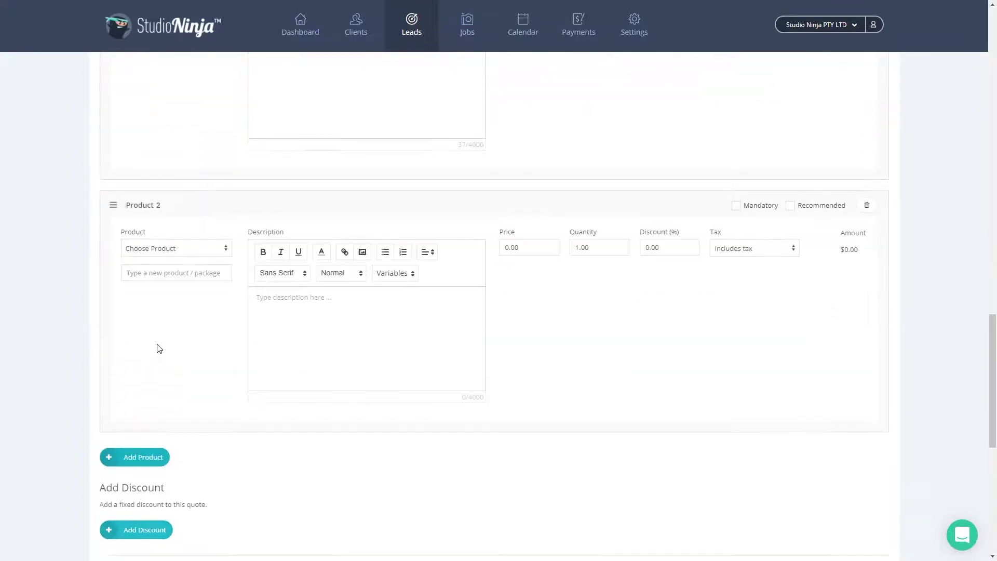
pyautogui.click(196, 238)
pyautogui.click(198, 322)
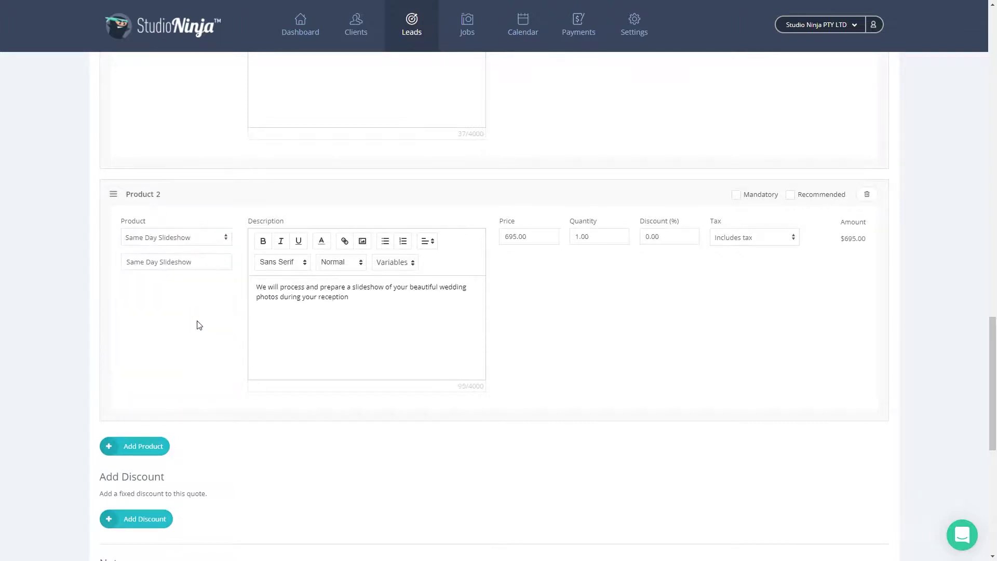
# Add Second Photographer ($995.00) as the third add-on product and review the products list.
pyautogui.scroll(-3, 197, 321)
pyautogui.click(151, 289)
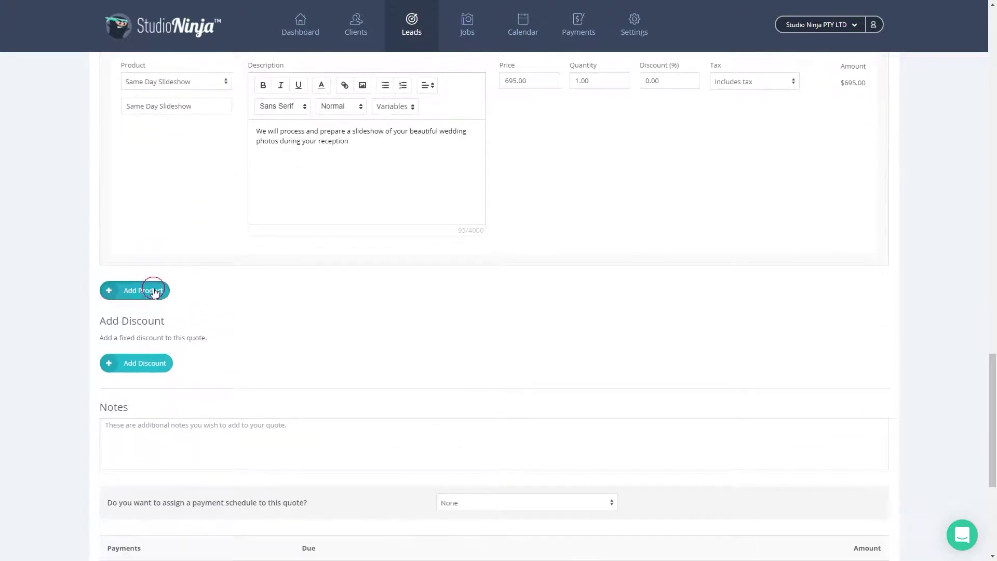
pyautogui.scroll(-2, 156, 291)
pyautogui.click(178, 240)
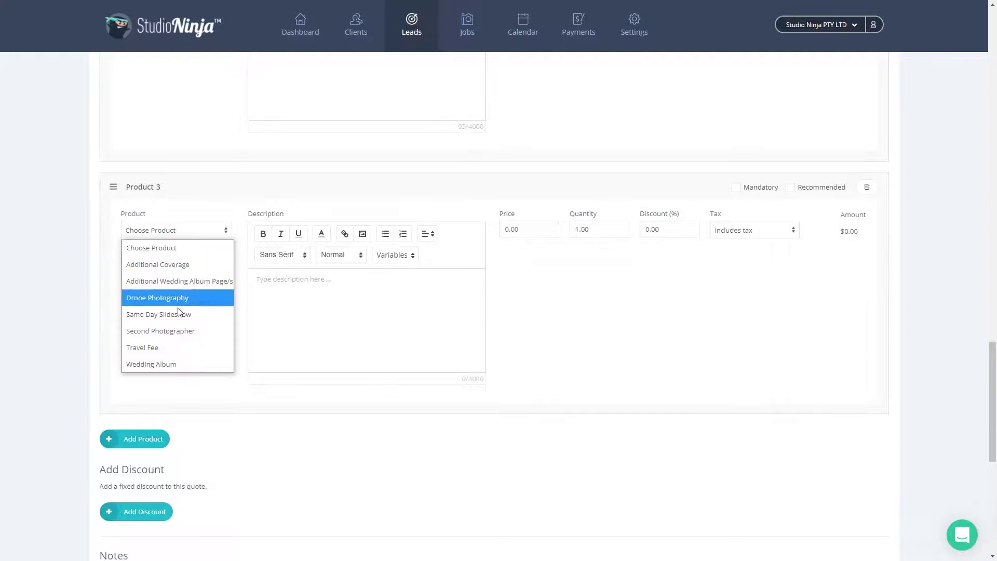
pyautogui.click(178, 329)
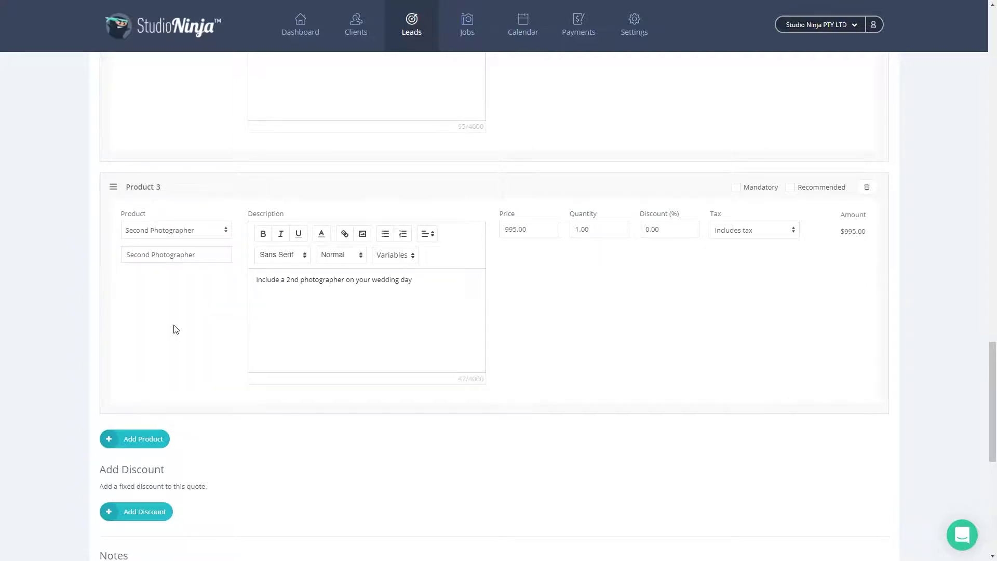
pyautogui.scroll(6, 175, 329)
pyautogui.scroll(2, 176, 330)
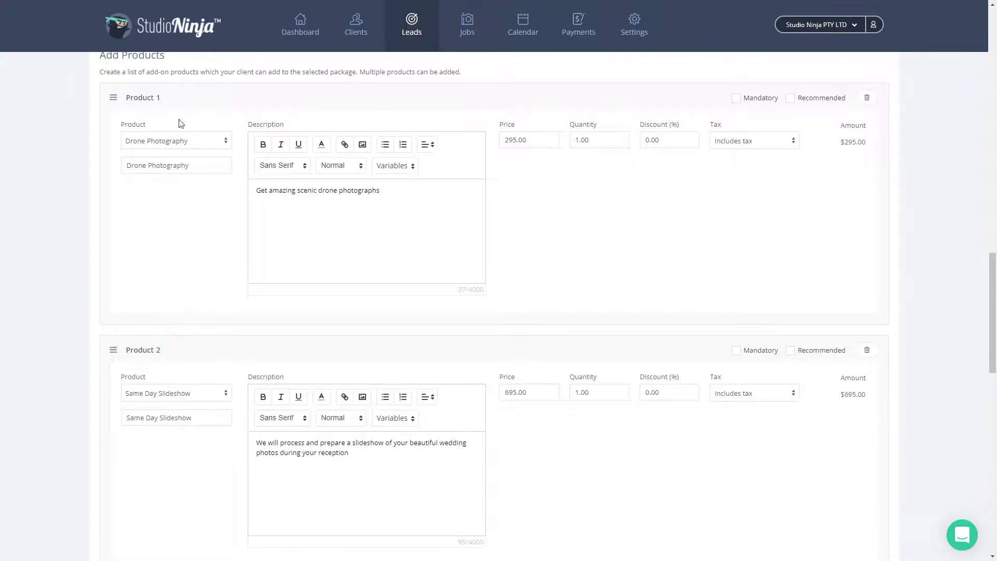
pyautogui.scroll(-8, 164, 382)
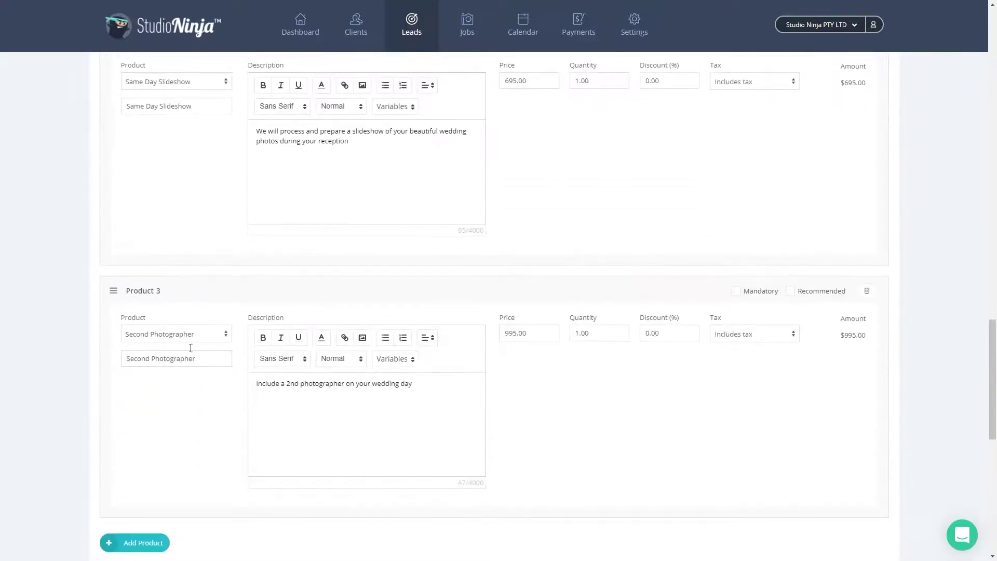
pyautogui.scroll(-4, 185, 275)
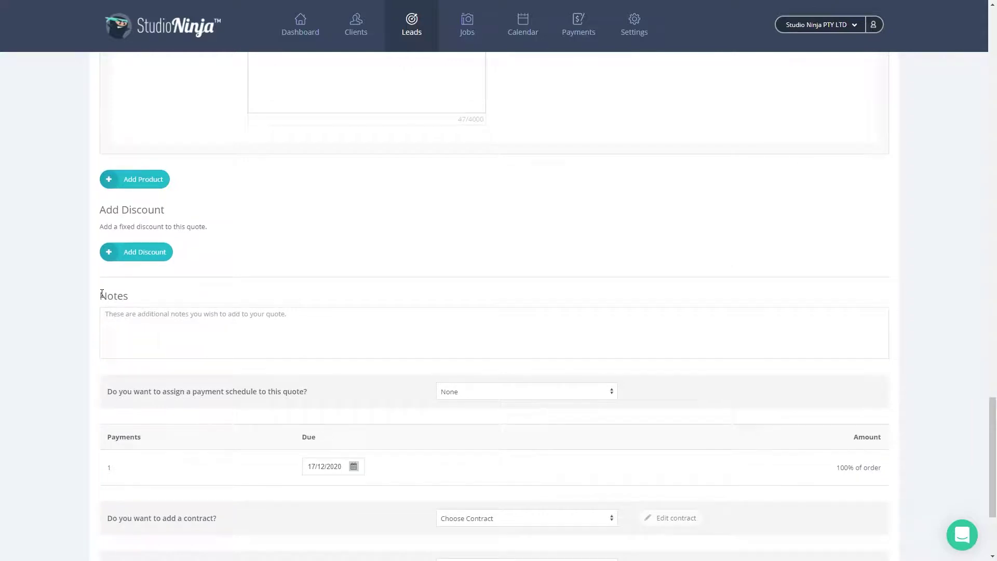
pyautogui.scroll(-3, 105, 294)
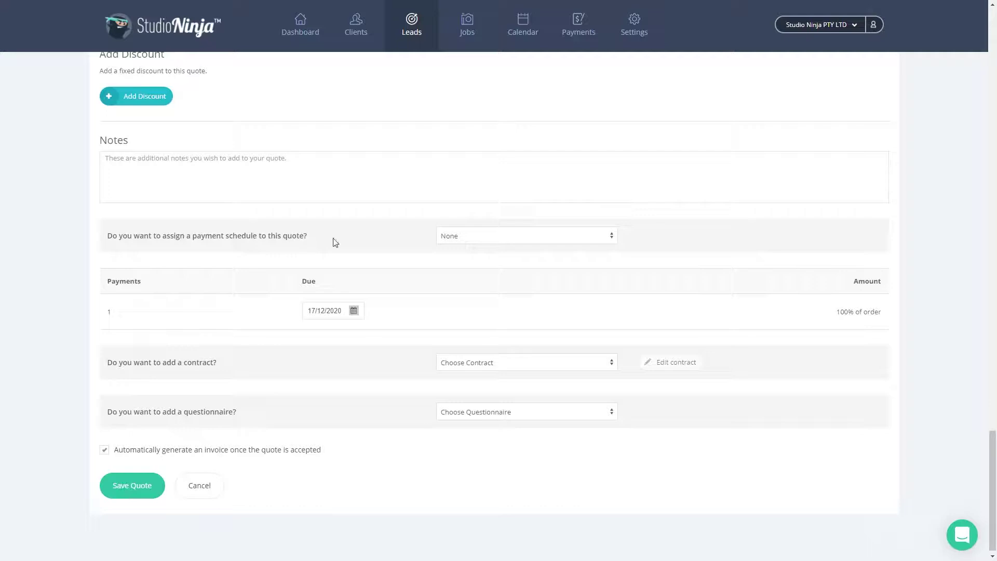
# Choose the 30% deposit, balance-before-wedding payment schedule for the quote.
pyautogui.click(503, 236)
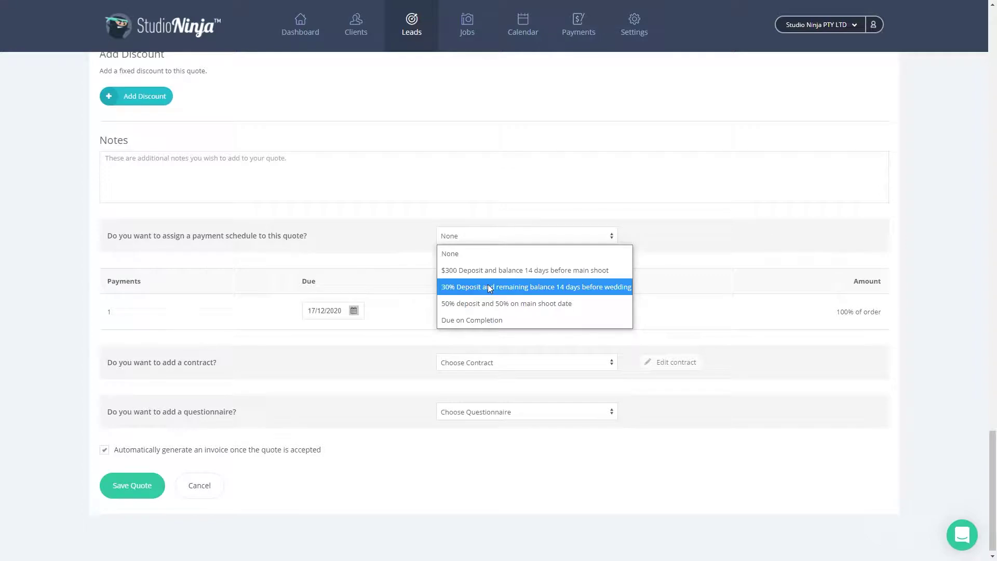
pyautogui.click(477, 289)
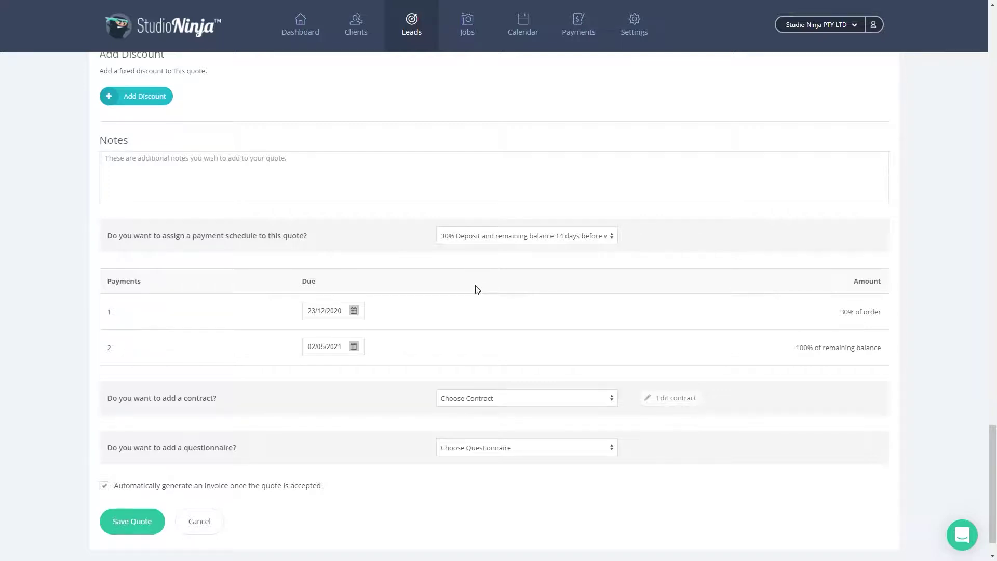
pyautogui.scroll(-1, 476, 290)
# Attach the Sample Wedding Contract and Sample Wedding Questionnaire, then save the quote.
pyautogui.click(478, 358)
pyautogui.click(478, 424)
pyautogui.click(487, 408)
pyautogui.click(487, 456)
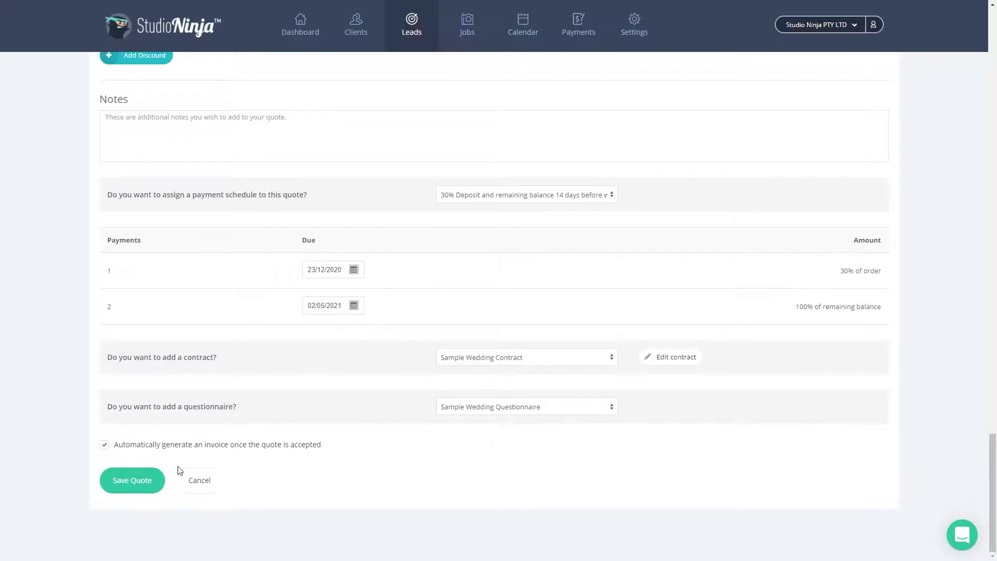
pyautogui.click(133, 485)
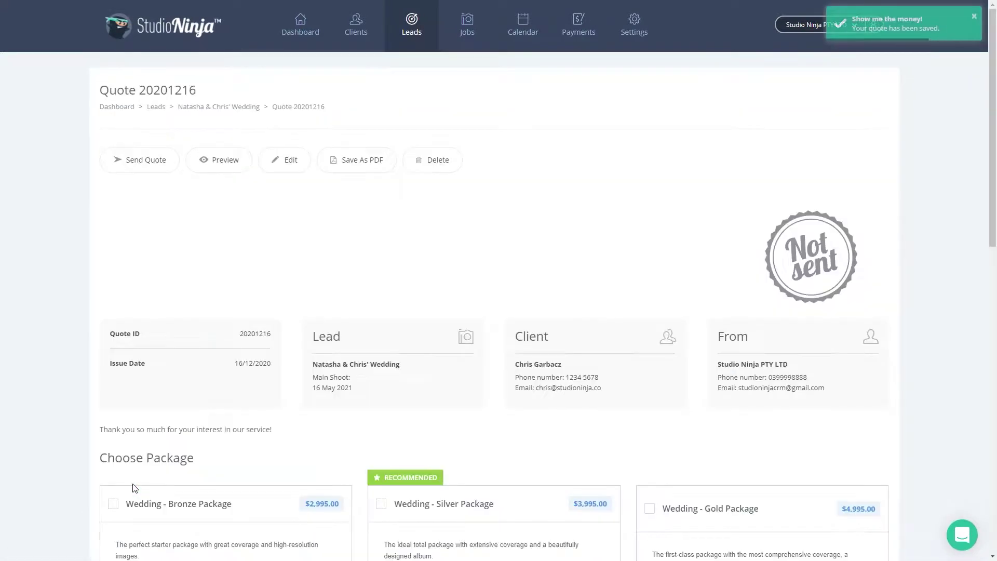
# Review saved Quote 20201216 and start sending it to the client.
pyautogui.scroll(-9, 491, 422)
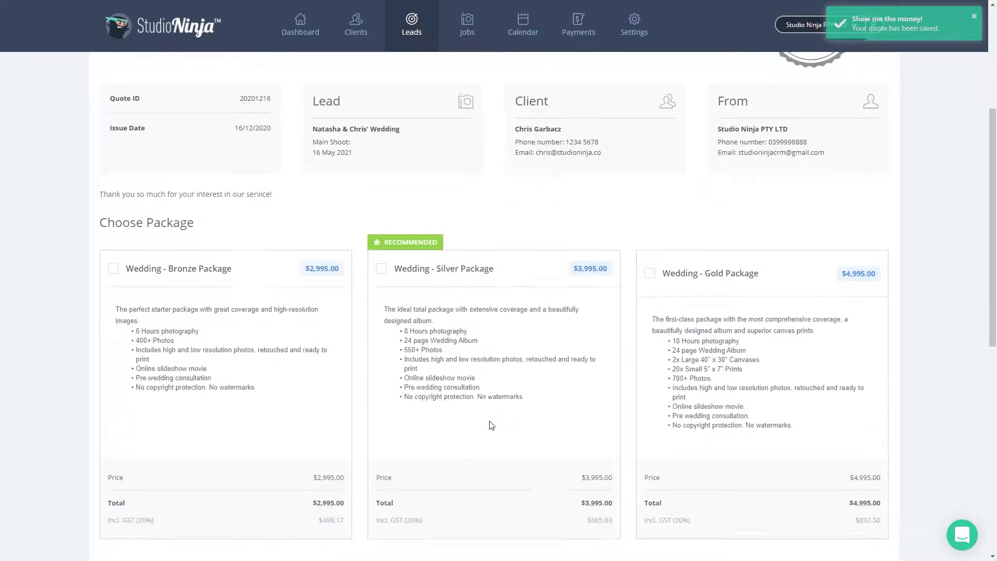
pyautogui.scroll(-5, 491, 422)
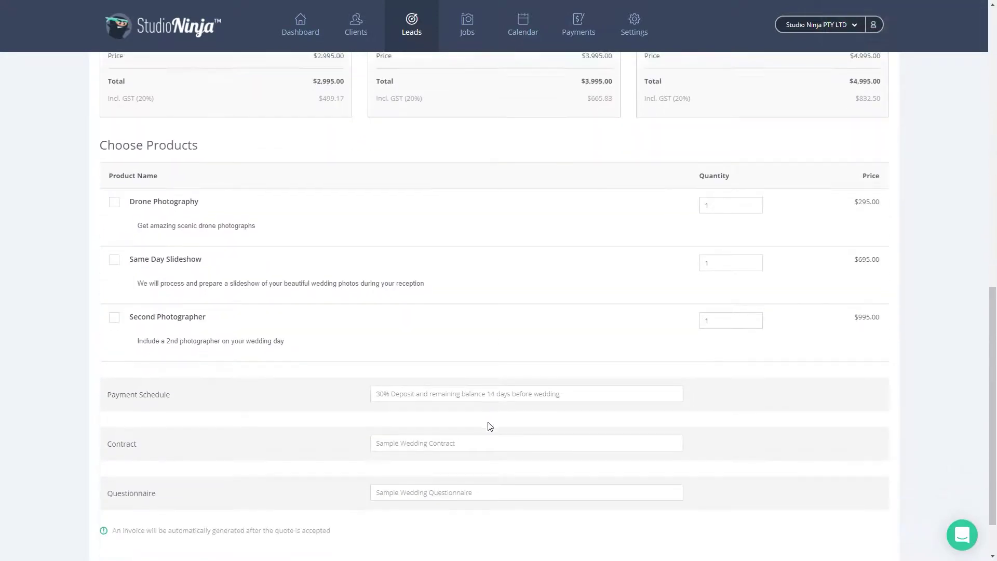
pyautogui.scroll(5, 488, 423)
pyautogui.scroll(9, 488, 427)
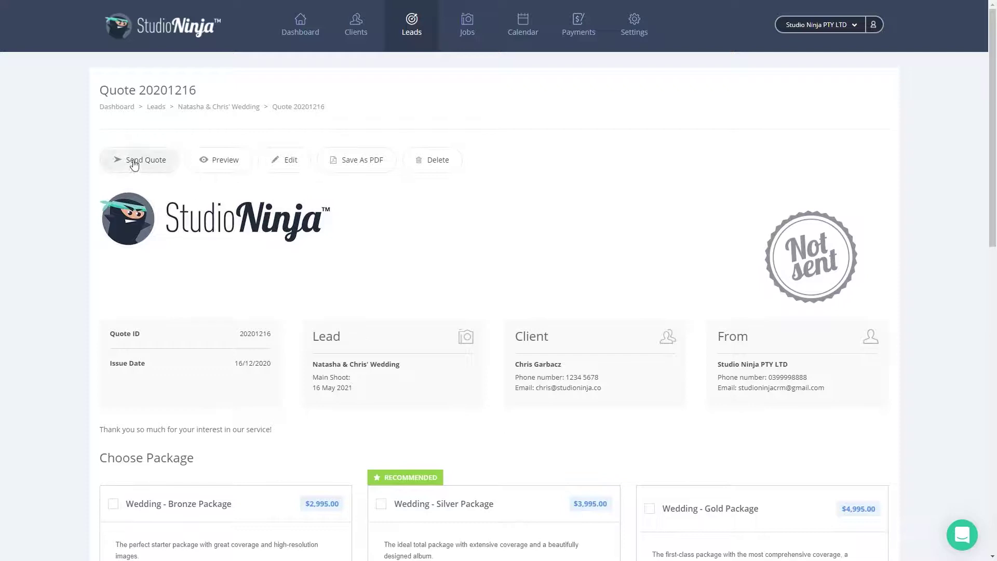
pyautogui.click(134, 164)
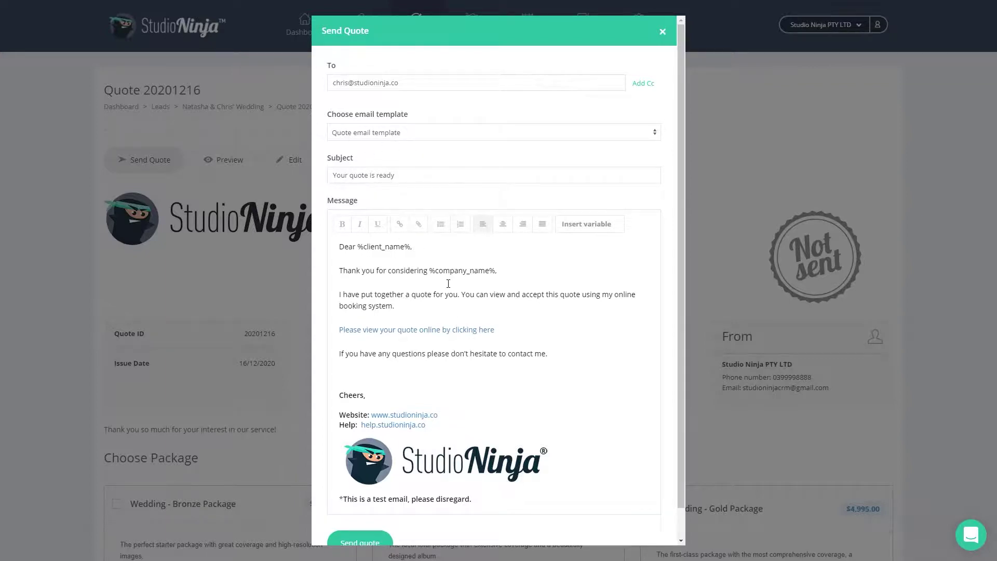
# Add the line 'It was so nice meeting you' below the thank-you line and send the quote.
pyautogui.click(518, 271)
pyautogui.press('Return')
pyautogui.write("It'")
pyautogui.press('BackSpace')
pyautogui.write('was n')
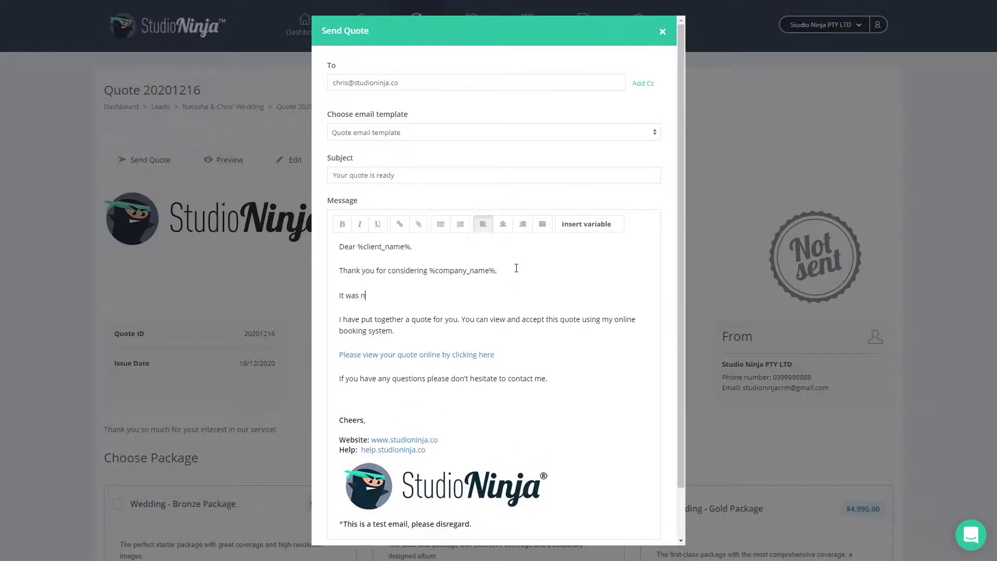
pyautogui.press('BackSpace')
pyautogui.write('so nice meeting you')
pyautogui.scroll(-1, 514, 265)
pyautogui.click(364, 512)
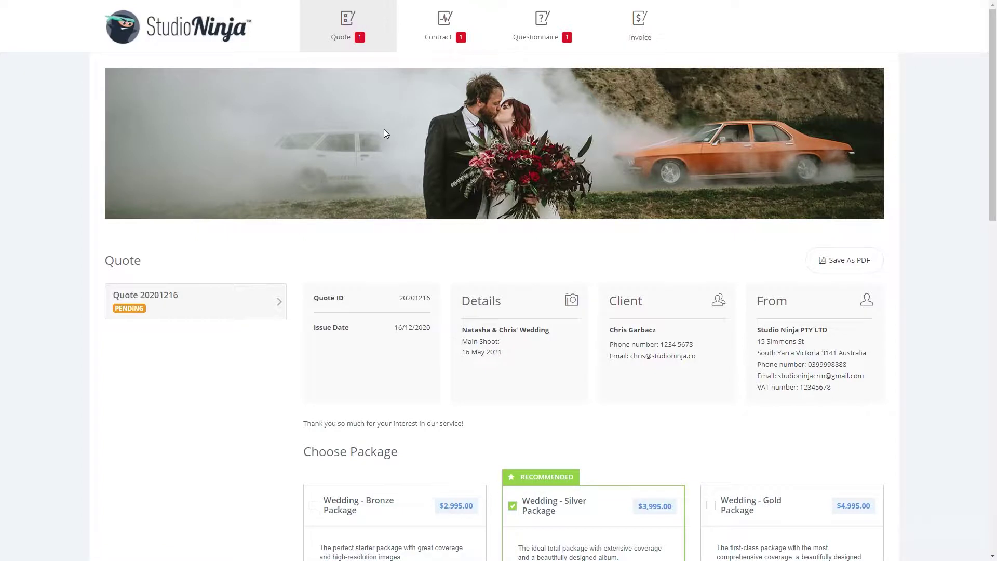
# Swap the Silver package for Wedding - Gold Package and add Drone Photography and Same Day Slideshow.
pyautogui.scroll(-6, 385, 130)
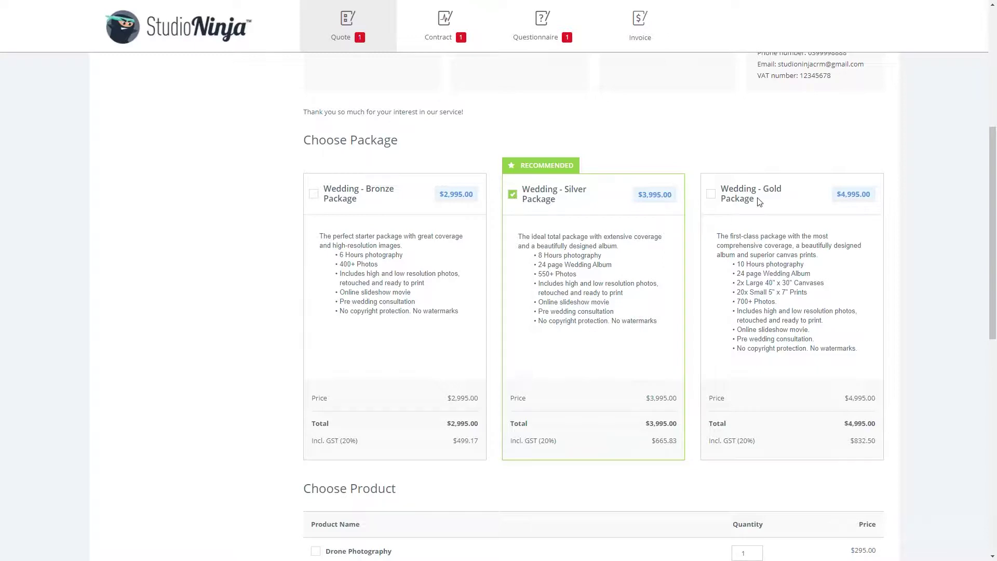
pyautogui.click(513, 195)
pyautogui.click(711, 193)
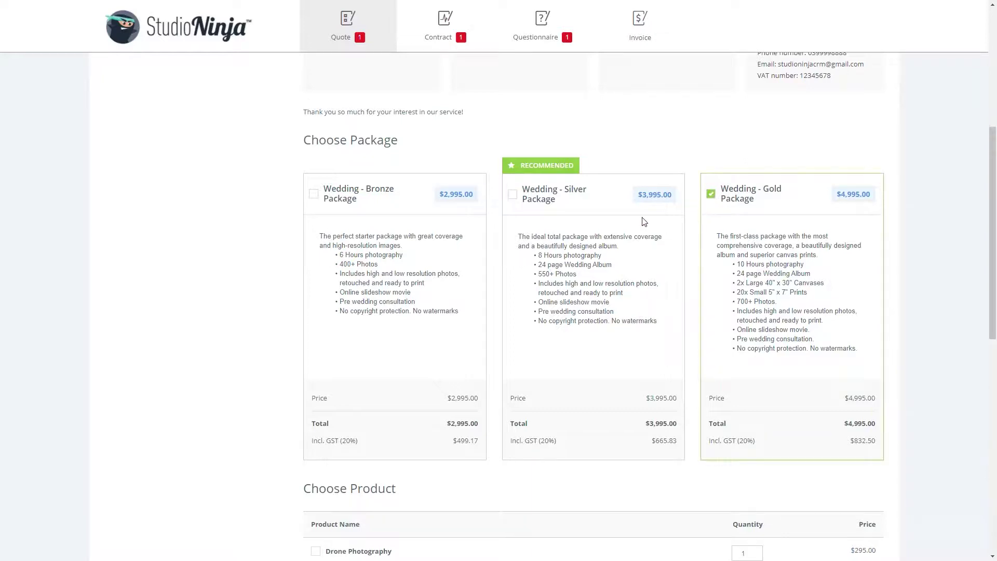
pyautogui.scroll(-6, 644, 222)
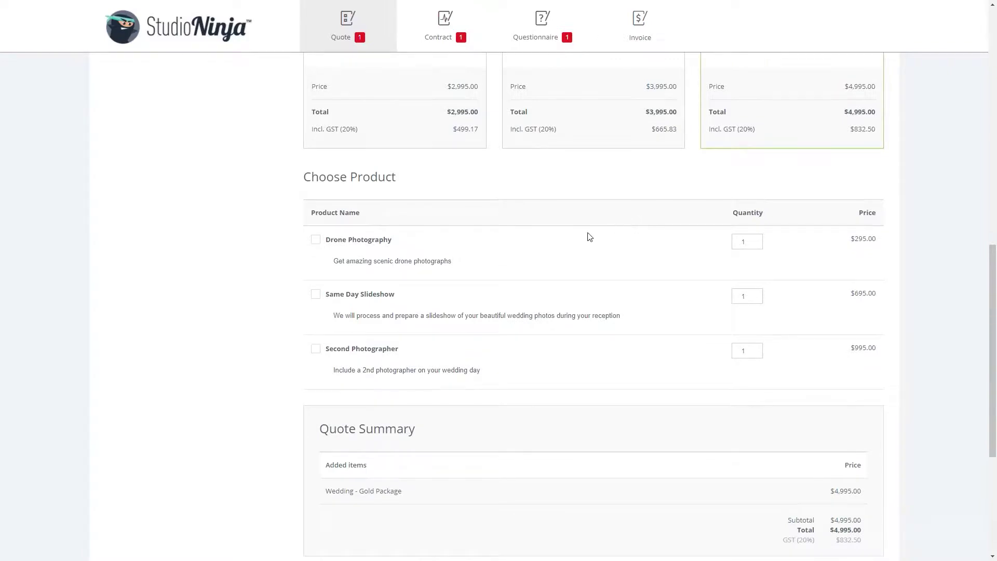
pyautogui.click(316, 240)
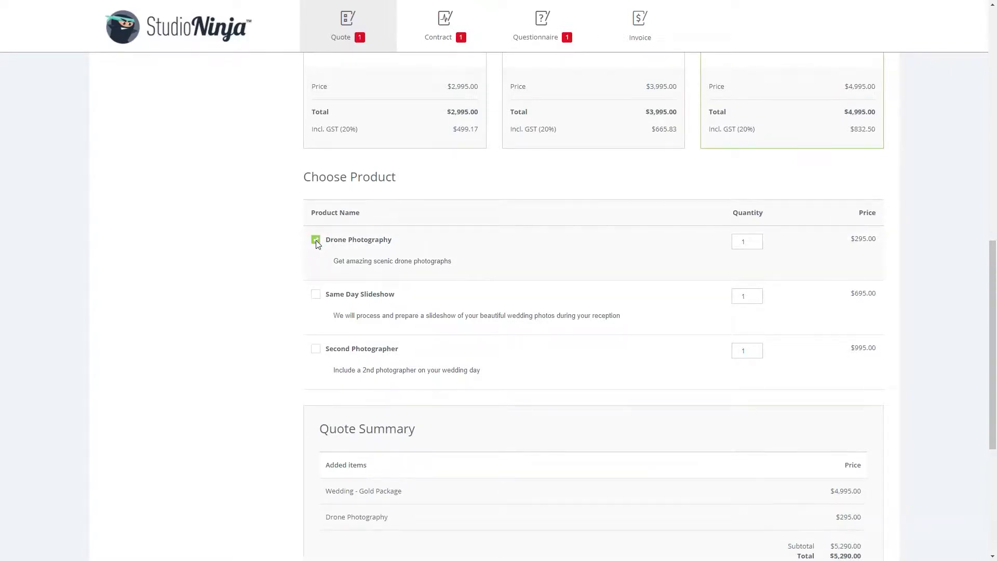
pyautogui.scroll(-1, 318, 245)
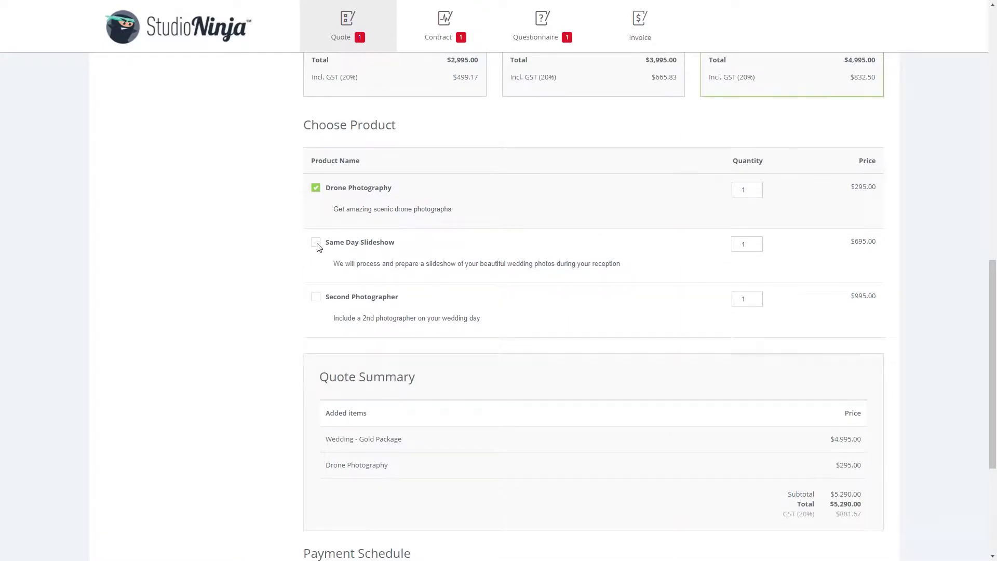
pyautogui.click(316, 243)
# Accept the $5,985.00 quote as the client and proceed to the contract.
pyautogui.scroll(-4, 319, 247)
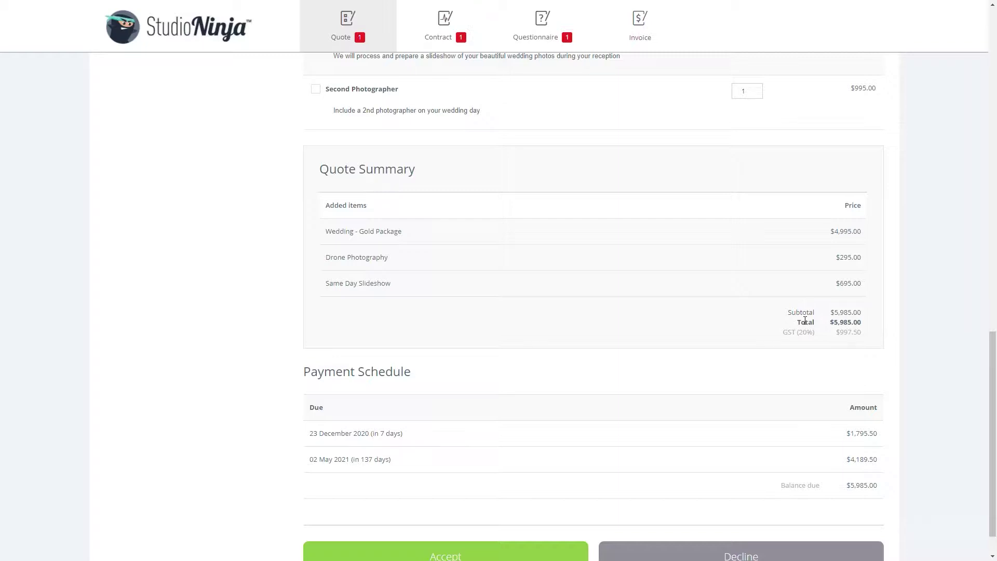
pyautogui.scroll(-1, 805, 321)
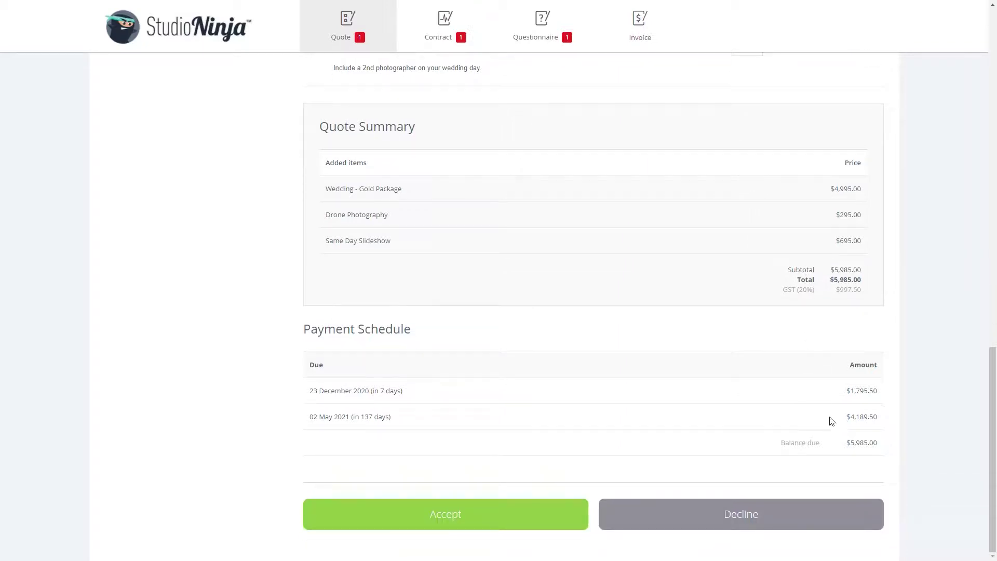
pyautogui.click(492, 507)
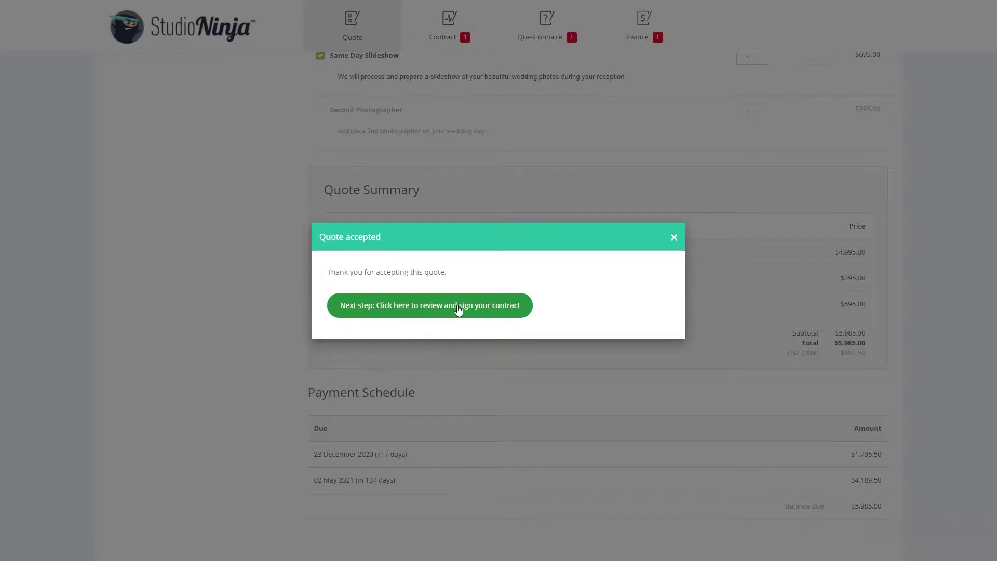
pyautogui.click(458, 307)
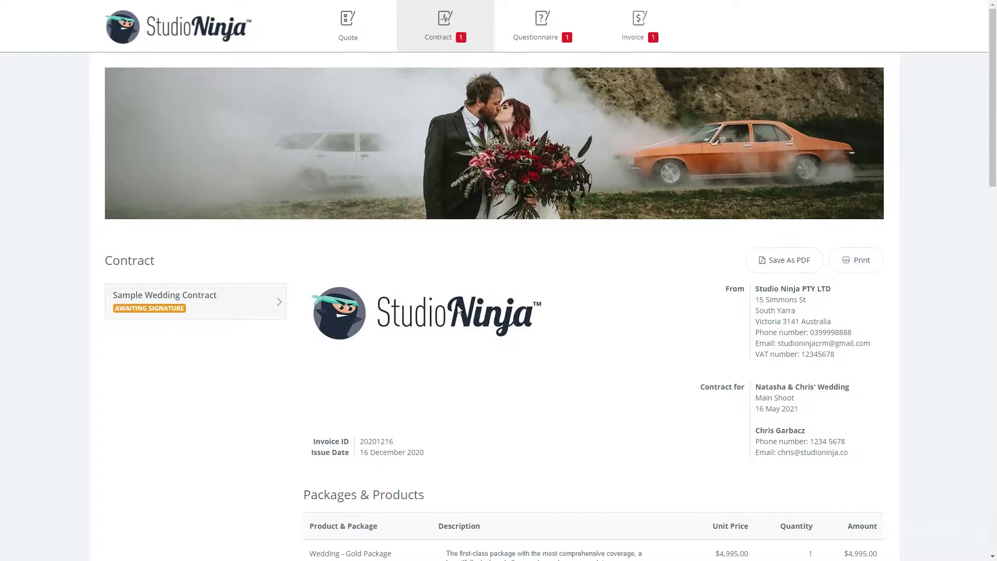
# Read through the Sample Wedding Contract and agree to all its information.
pyautogui.scroll(-4, 459, 308)
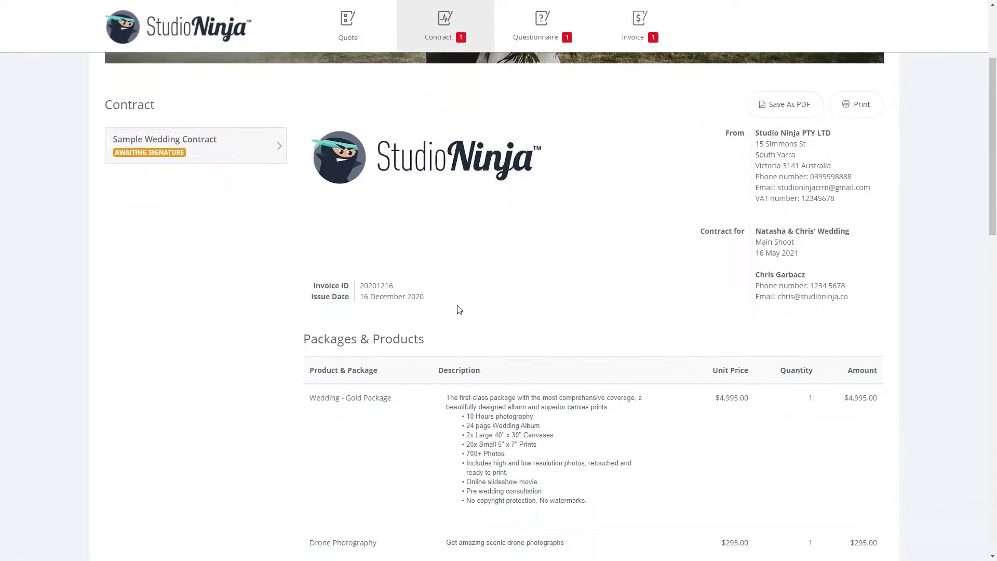
pyautogui.scroll(-3, 458, 308)
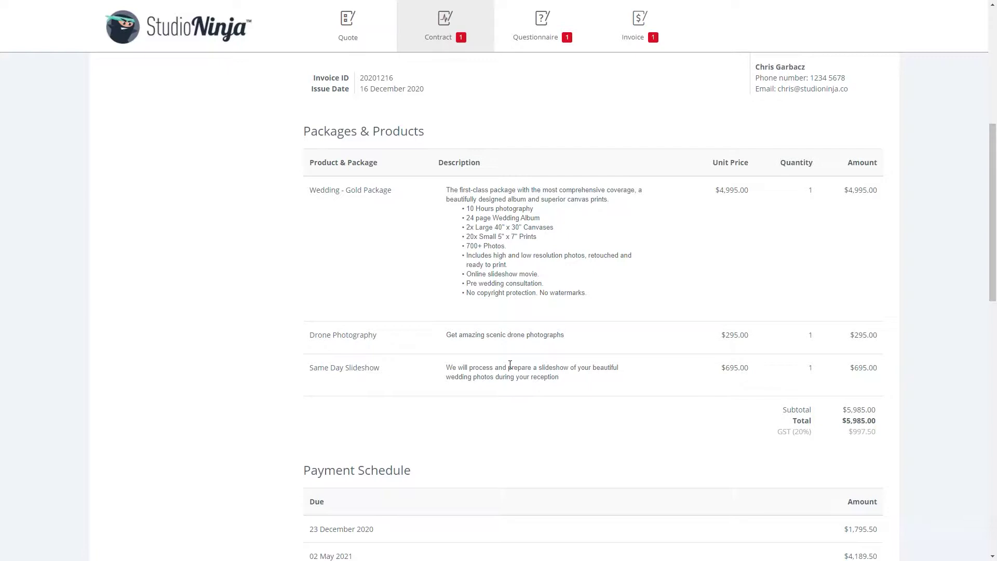
pyautogui.scroll(-2, 508, 364)
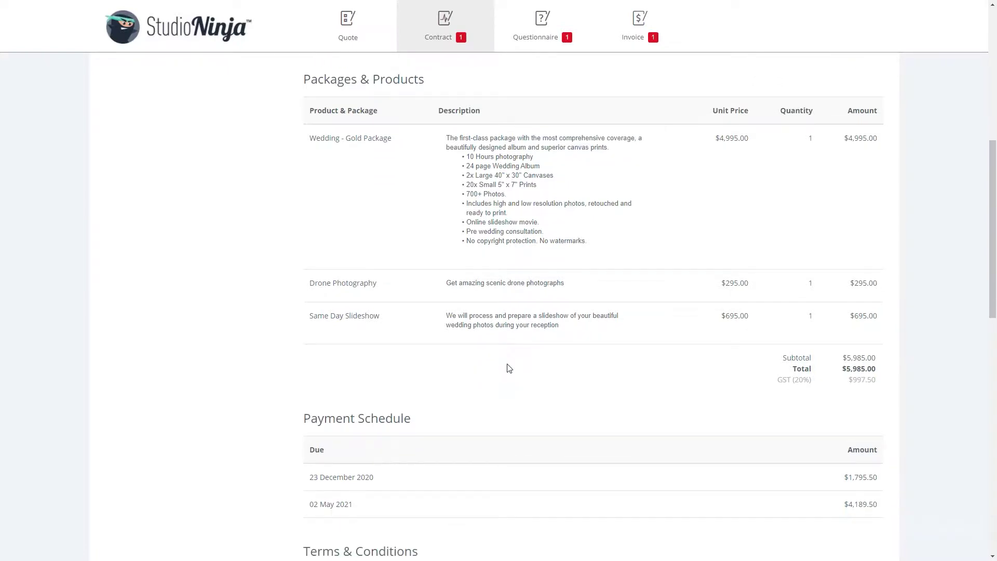
pyautogui.scroll(-10, 504, 368)
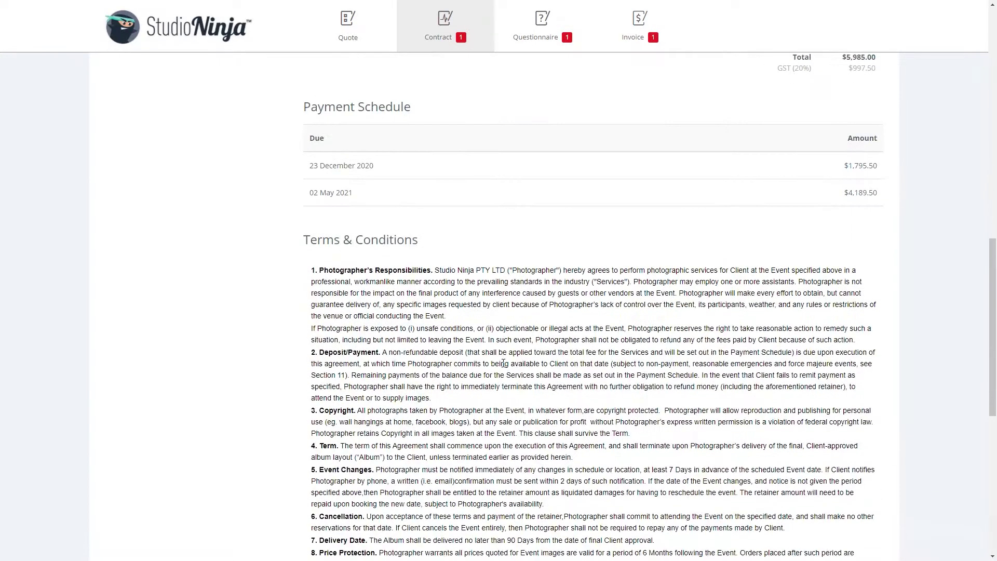
pyautogui.scroll(-4, 503, 363)
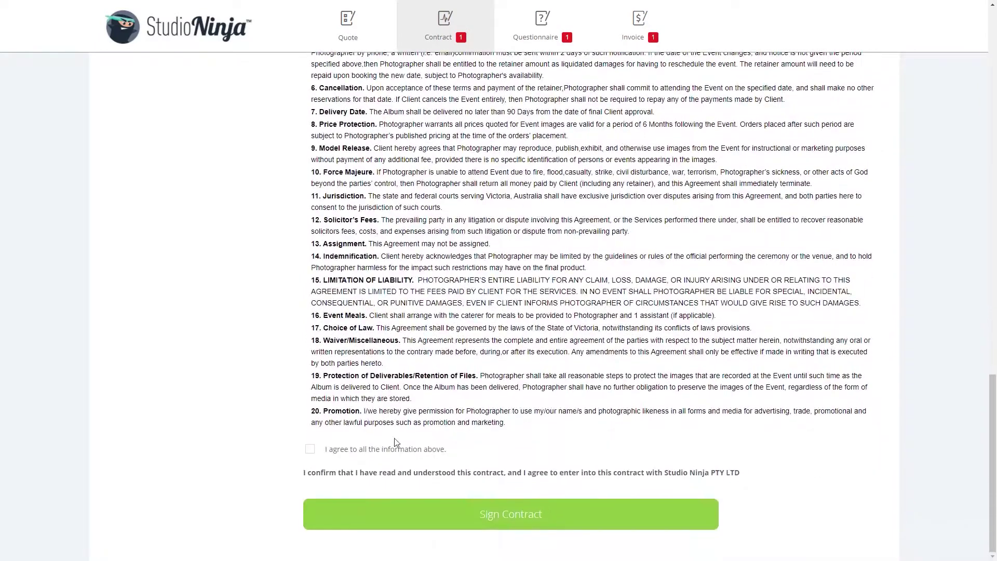
pyautogui.click(310, 449)
# Sign the contract with the client's full legal name, submit, and continue to the questionnaire.
pyautogui.click(468, 514)
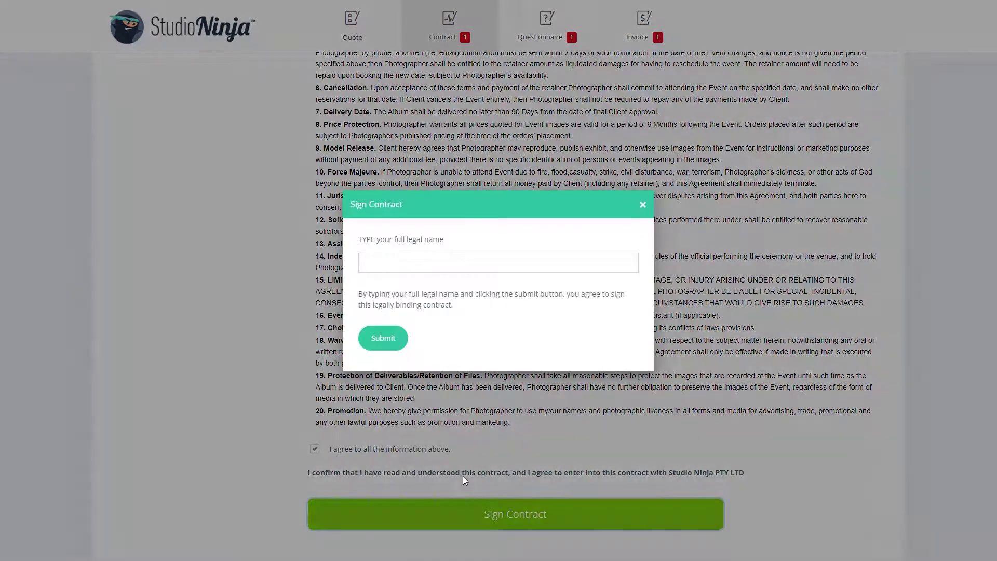
pyautogui.click(464, 266)
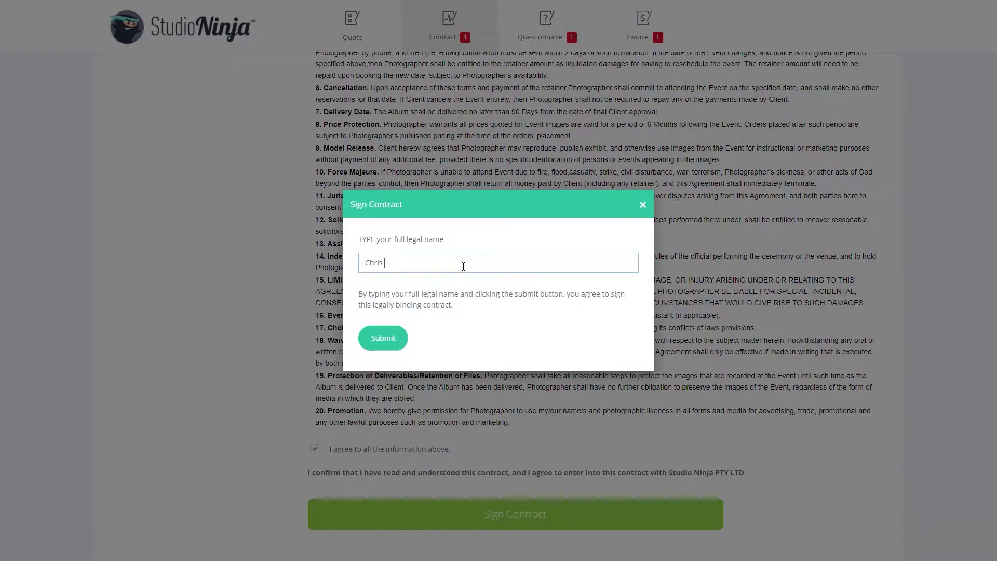
pyautogui.click(401, 339)
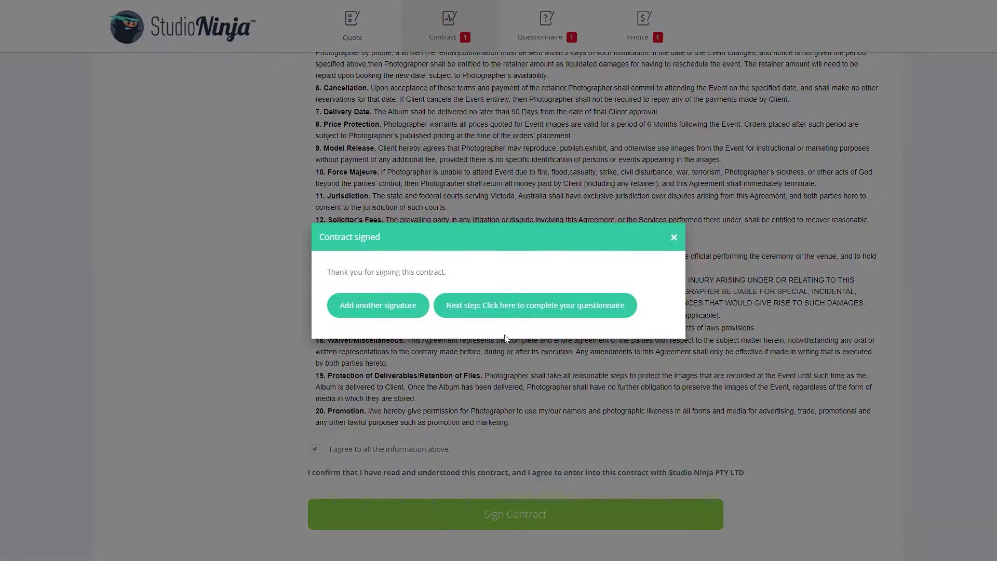
pyautogui.click(536, 307)
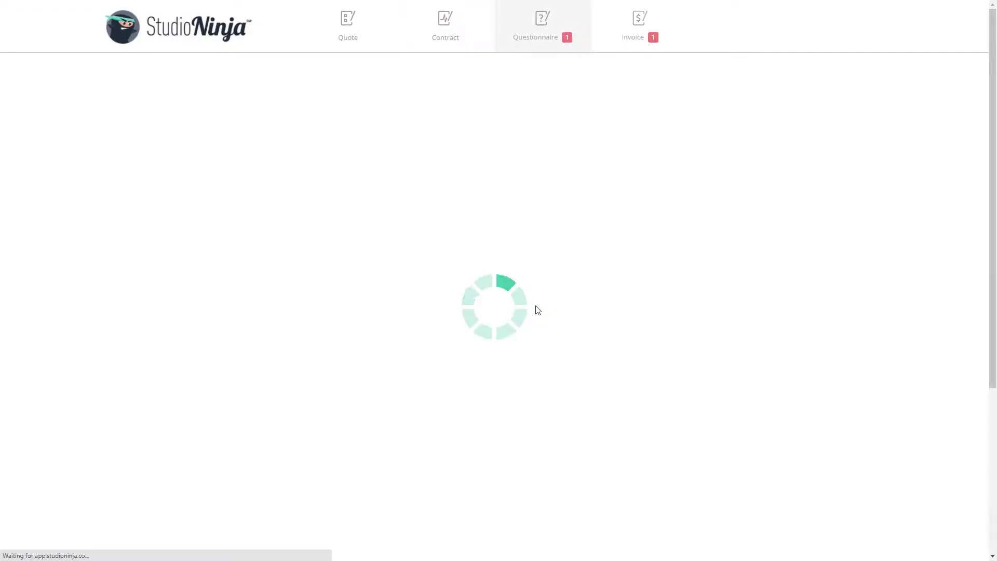
# Scroll to the end of the Sample Wedding Questionnaire and submit it.
pyautogui.scroll(-3, 537, 310)
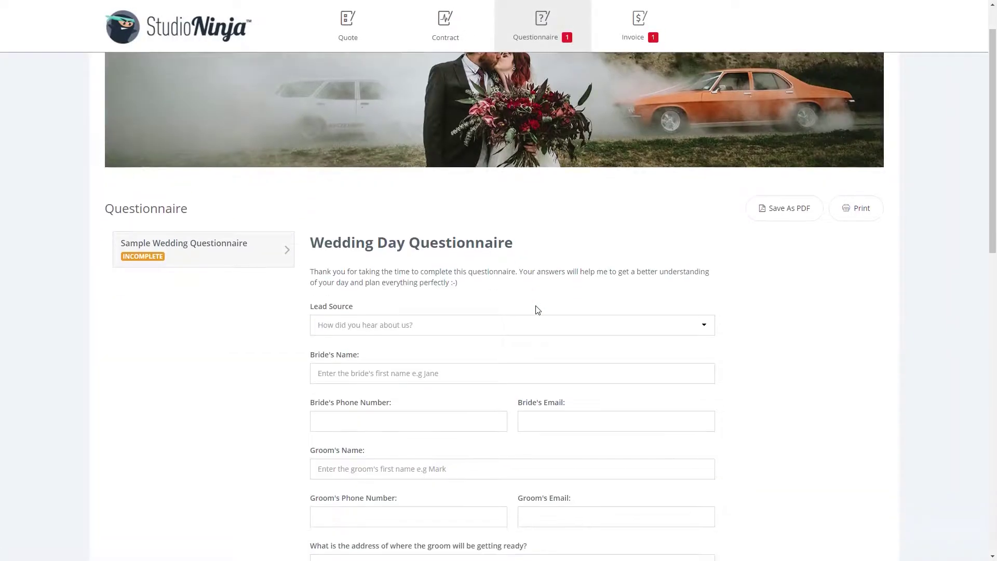
pyautogui.scroll(-2, 535, 310)
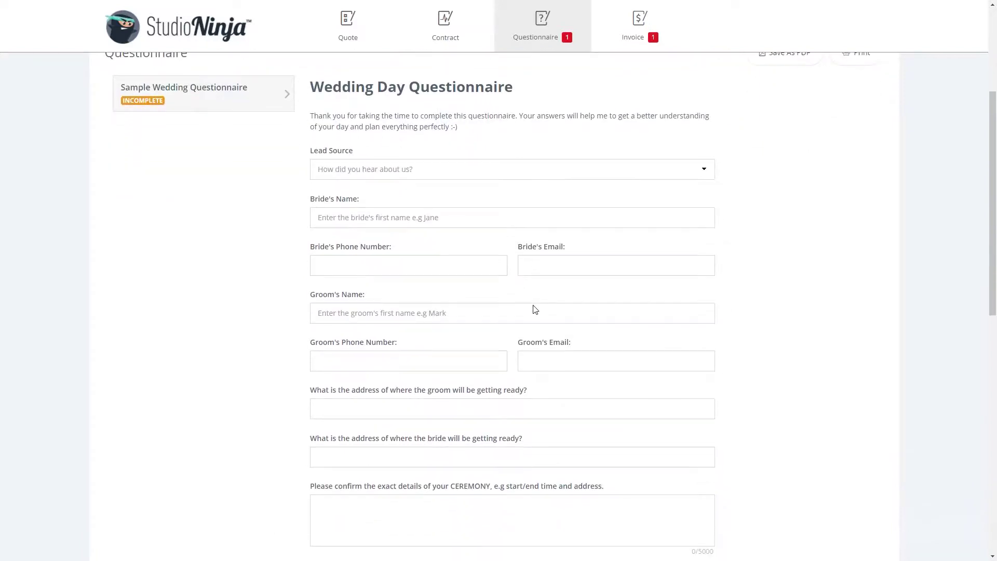
pyautogui.scroll(-4, 534, 307)
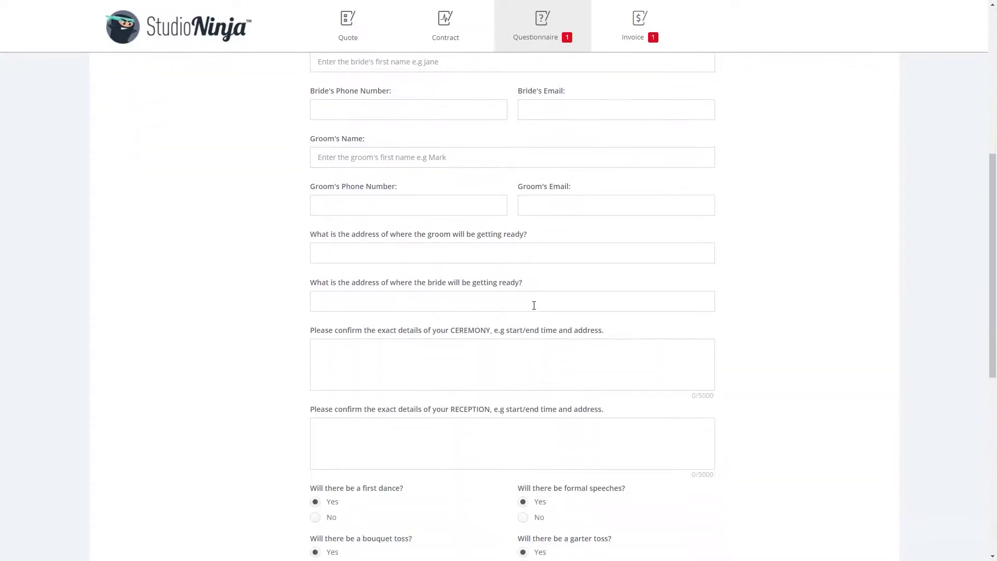
pyautogui.scroll(-5, 534, 307)
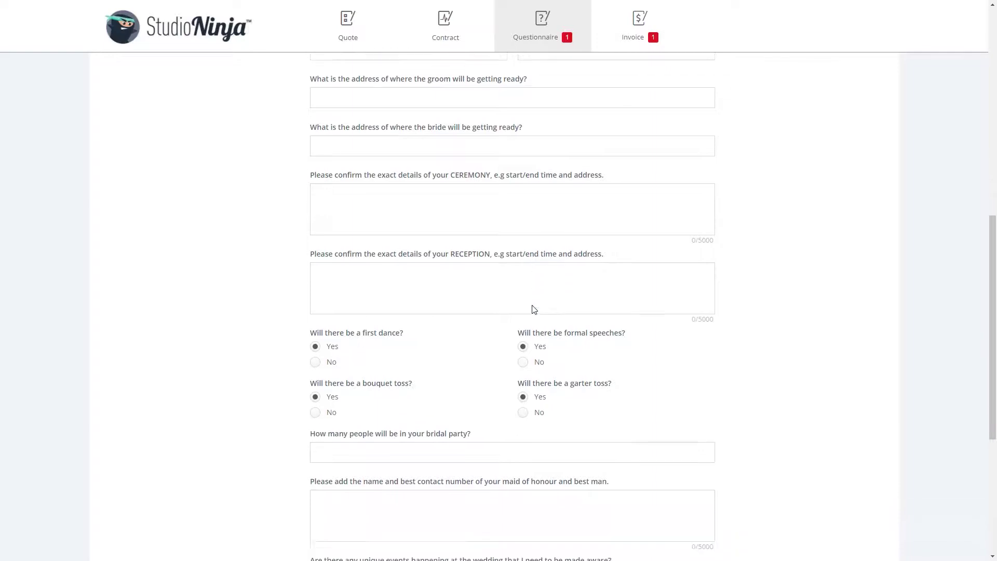
pyautogui.scroll(-2, 533, 305)
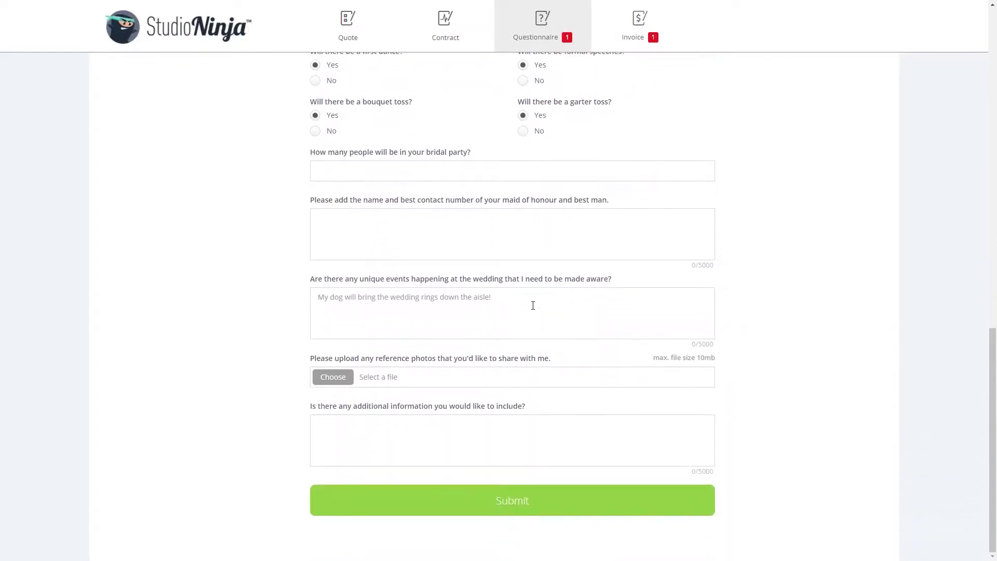
pyautogui.click(509, 501)
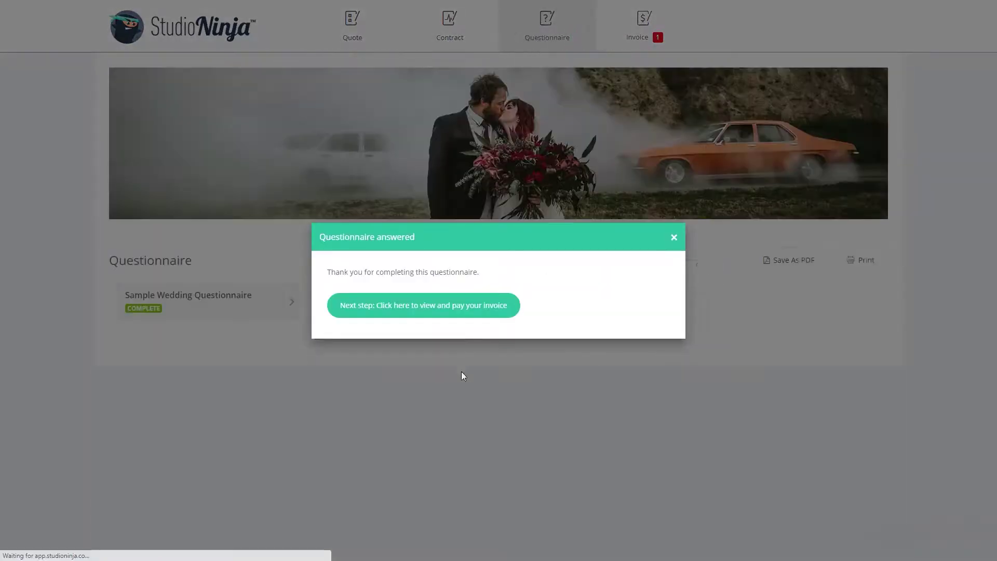
# Open invoice 20201216 for $5,985.00 and scroll through its two unpaid instalments.
pyautogui.click(460, 310)
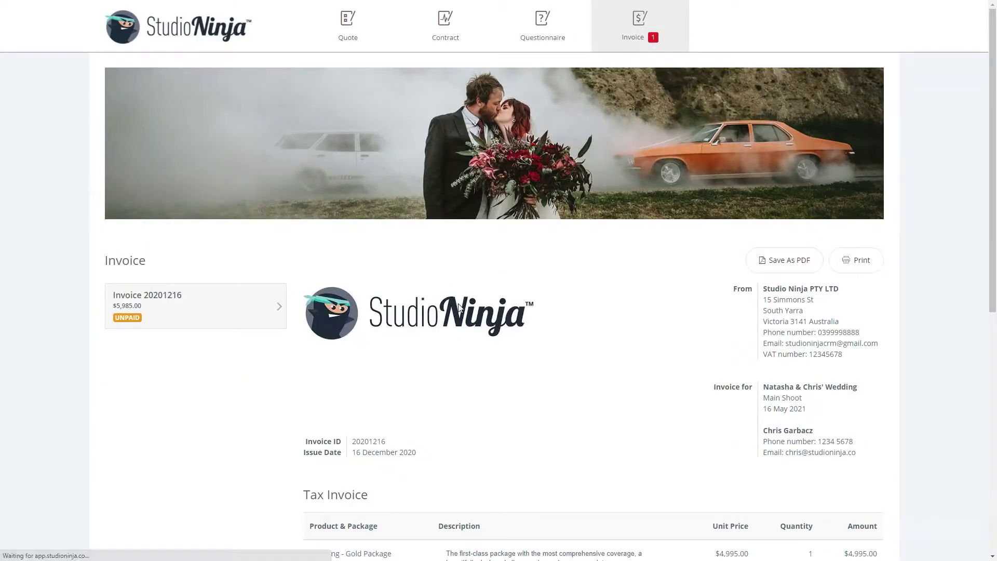
pyautogui.scroll(-3, 460, 314)
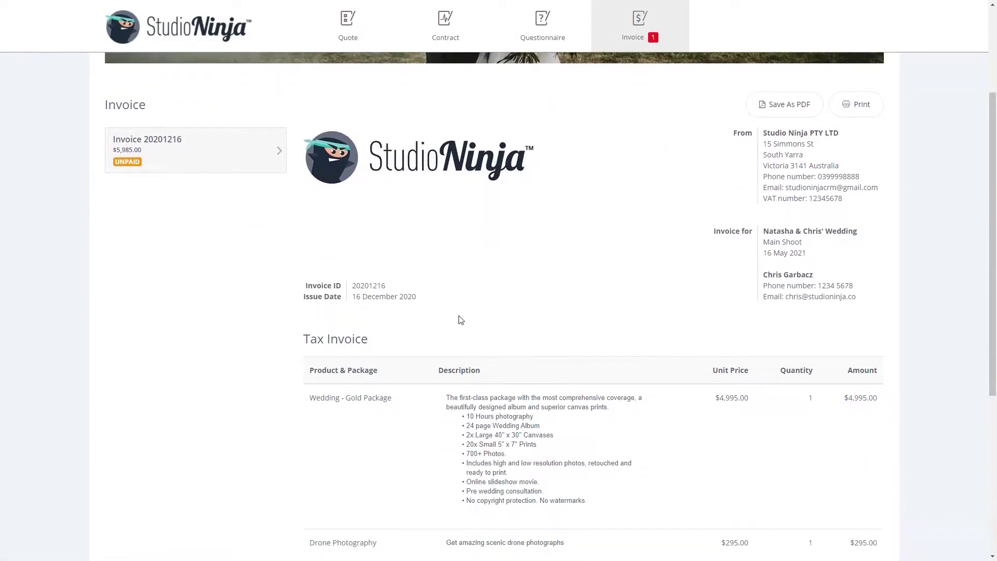
pyautogui.scroll(-1, 460, 320)
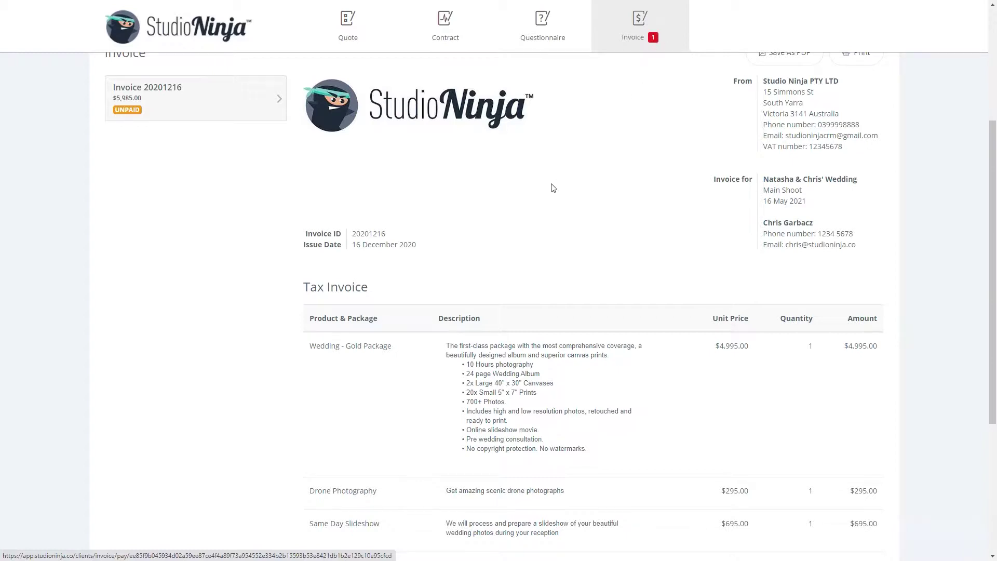
pyautogui.scroll(-3, 550, 185)
pyautogui.scroll(-2, 550, 185)
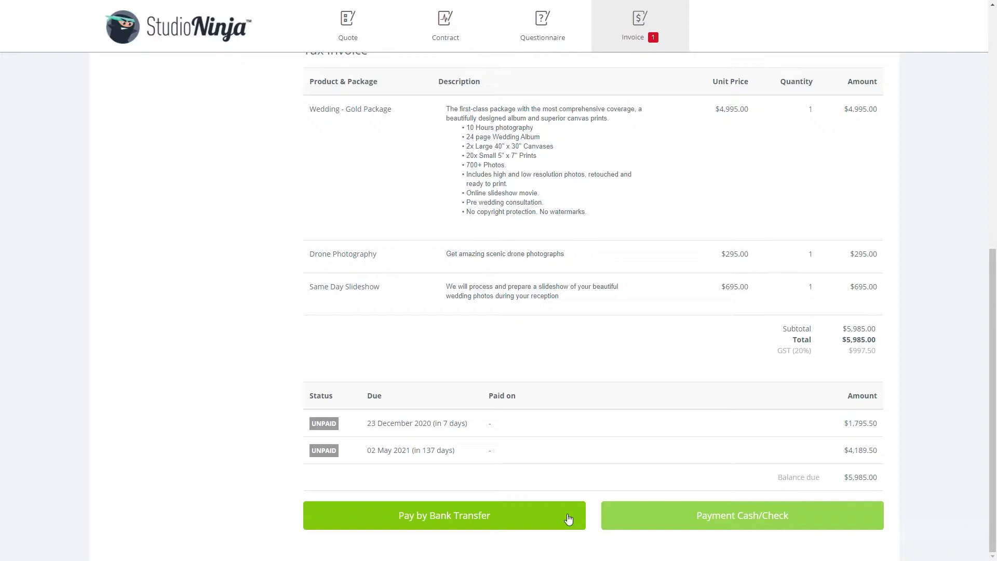
pyautogui.scroll(6, 561, 514)
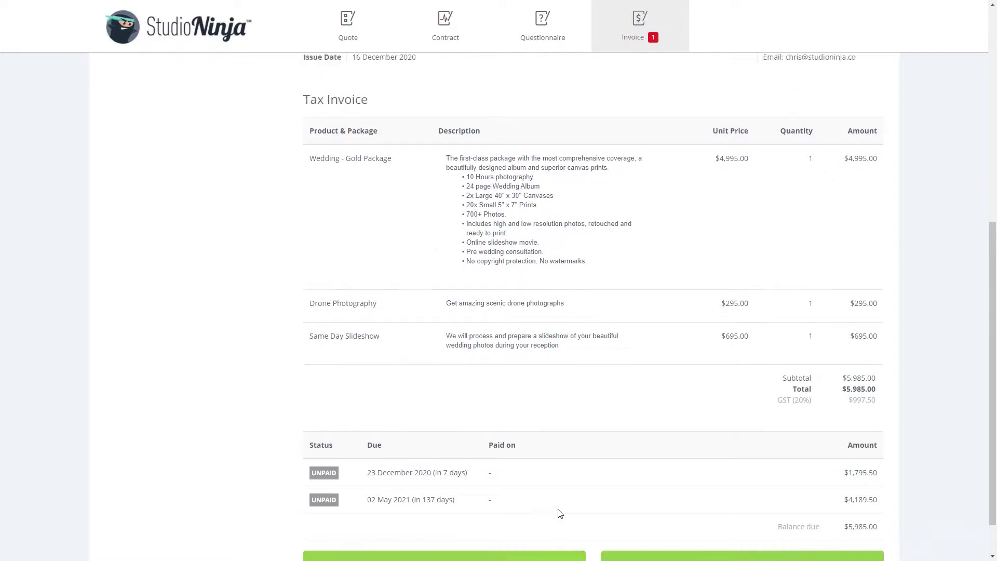
pyautogui.scroll(2, 556, 509)
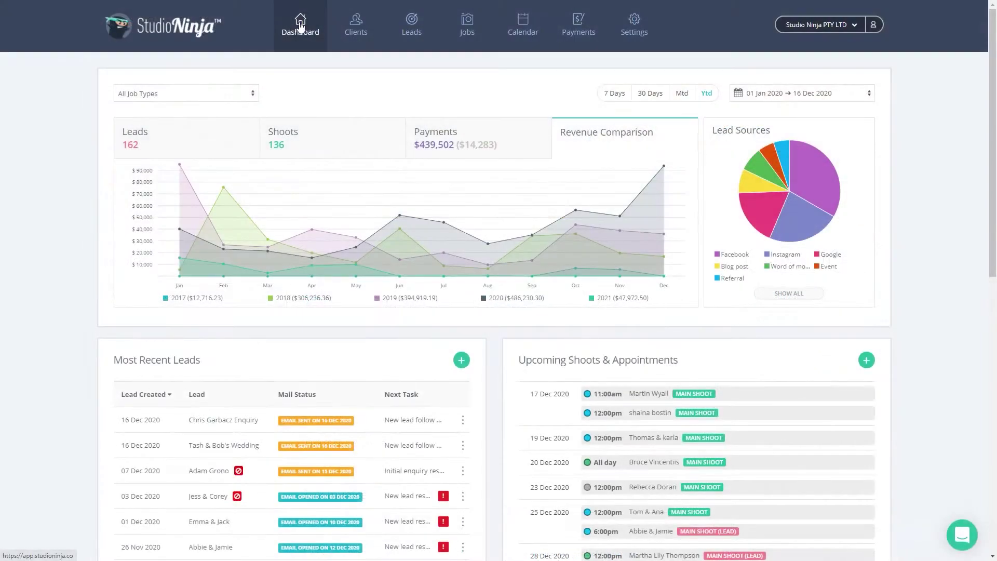
# Go from Leads to Jobs, search for the client's name, and open the matching wedding job.
pyautogui.scroll(-4, 397, 187)
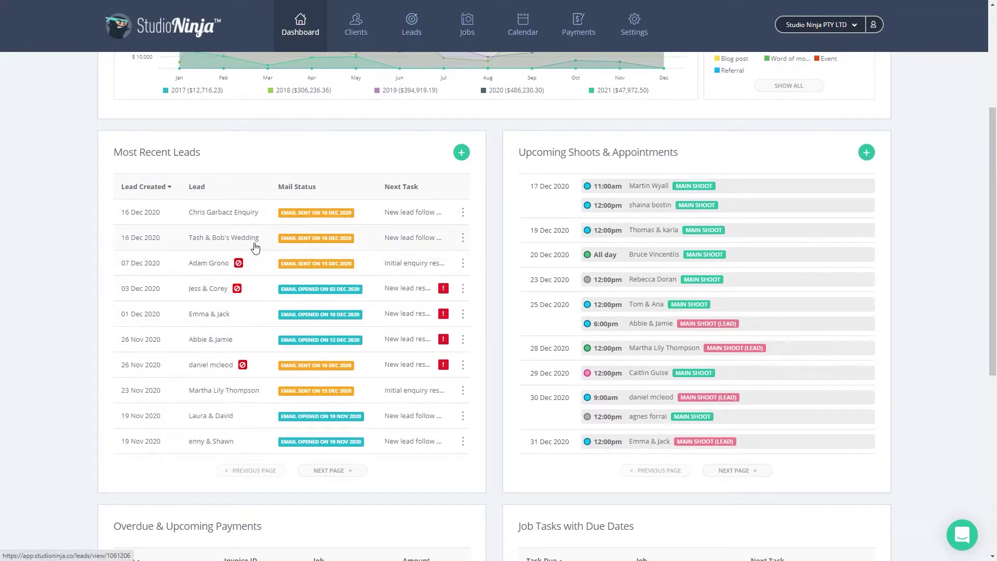
pyautogui.scroll(4, 258, 244)
pyautogui.click(410, 34)
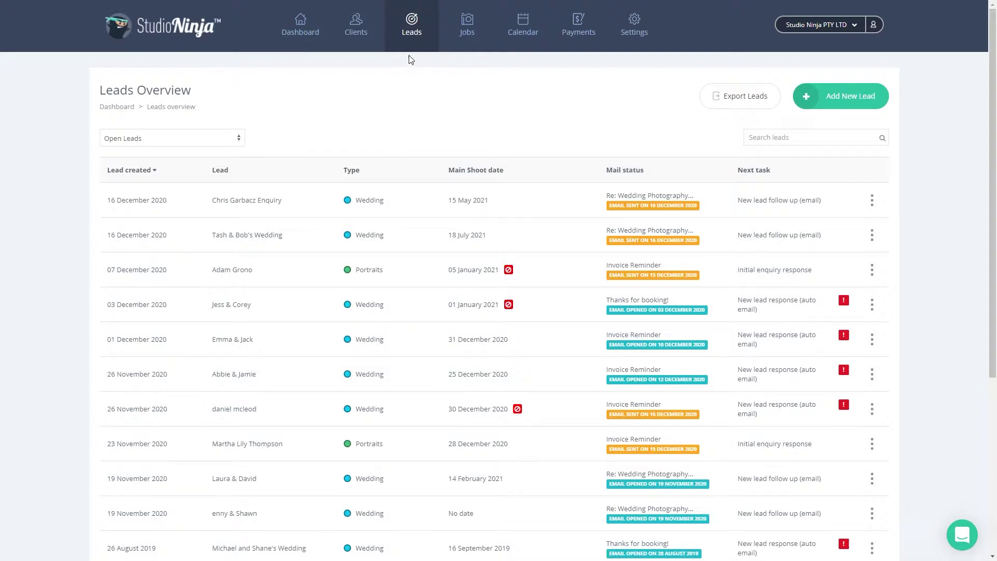
pyautogui.click(464, 34)
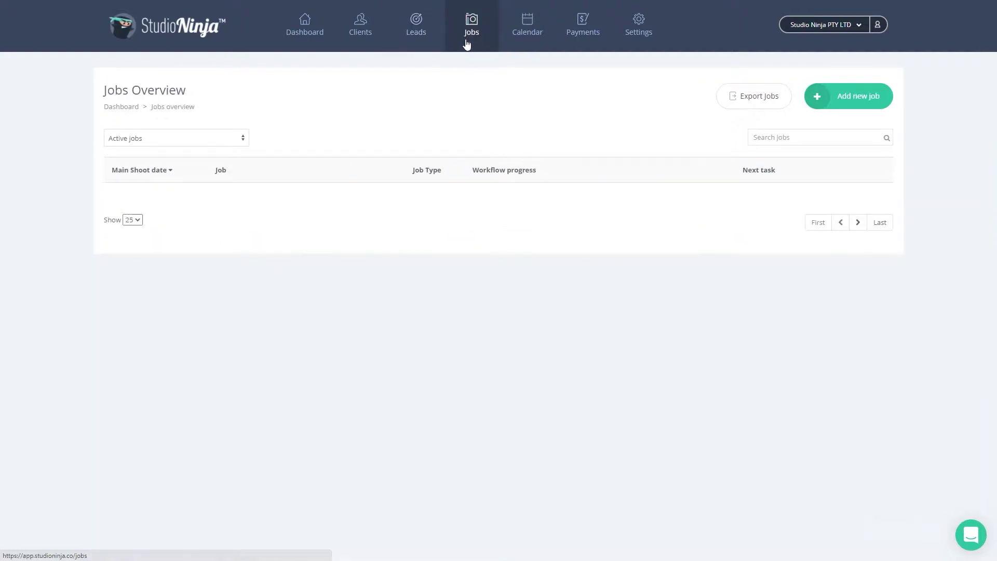
pyautogui.click(776, 136)
pyautogui.write('natasha')
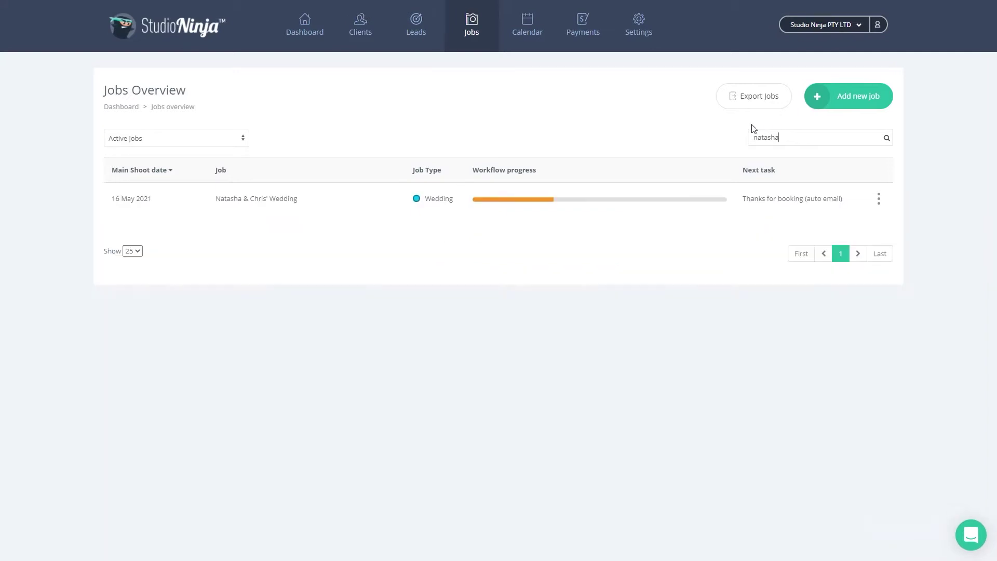
pyautogui.click(345, 199)
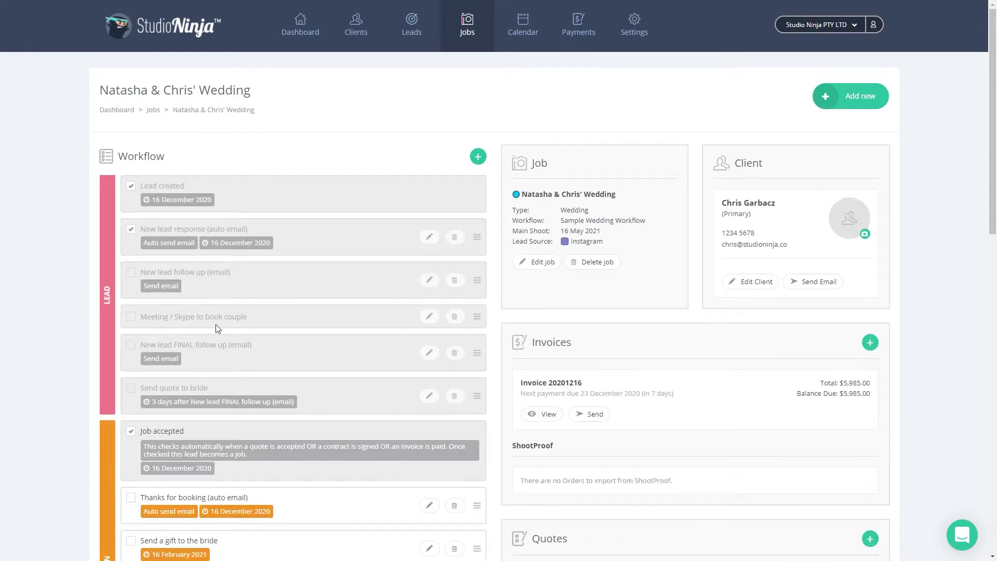
# Scroll through the wedding job's panels and view invoice 20201216.
pyautogui.scroll(-4, 215, 354)
pyautogui.scroll(-1, 216, 355)
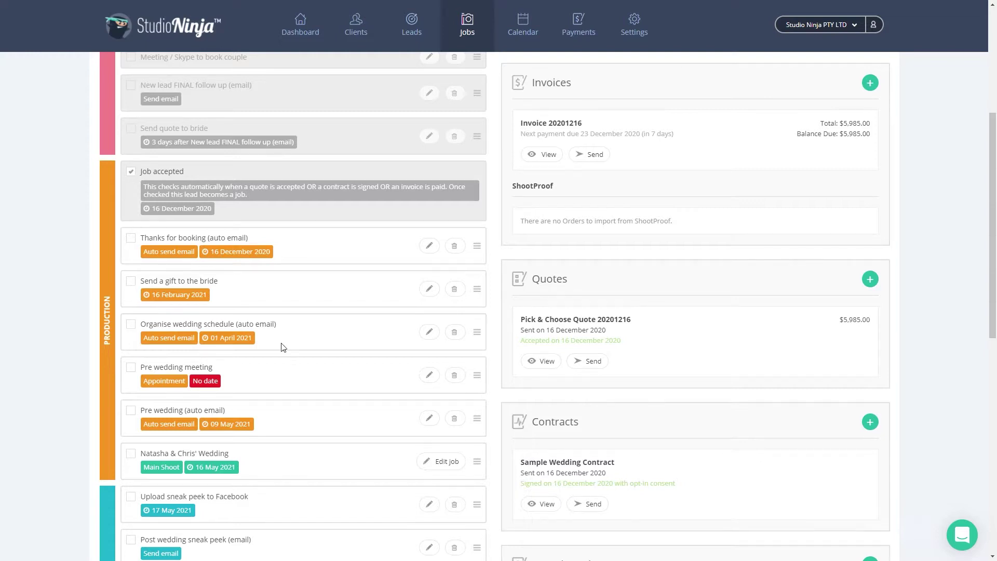
pyautogui.scroll(3, 307, 332)
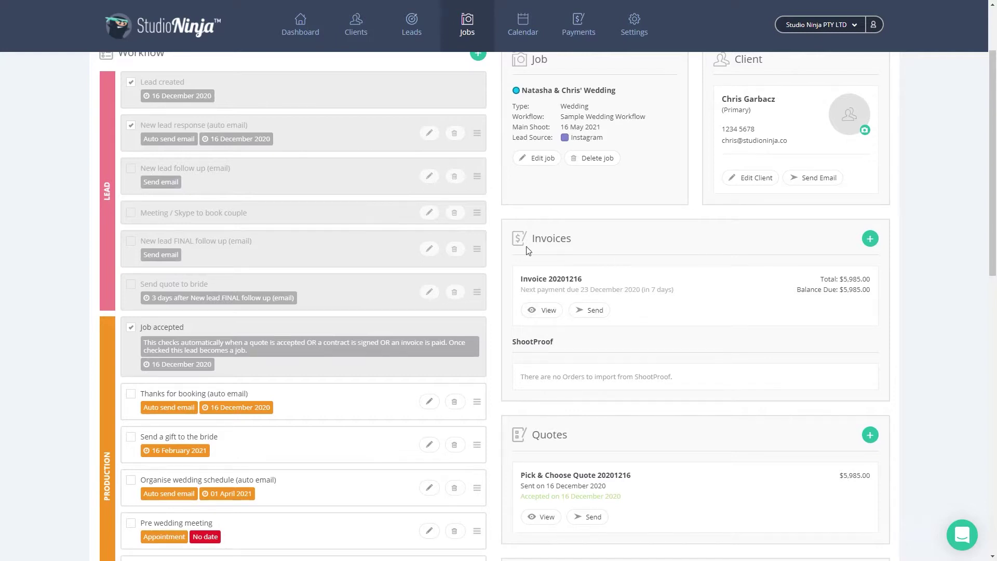
pyautogui.scroll(-3, 539, 328)
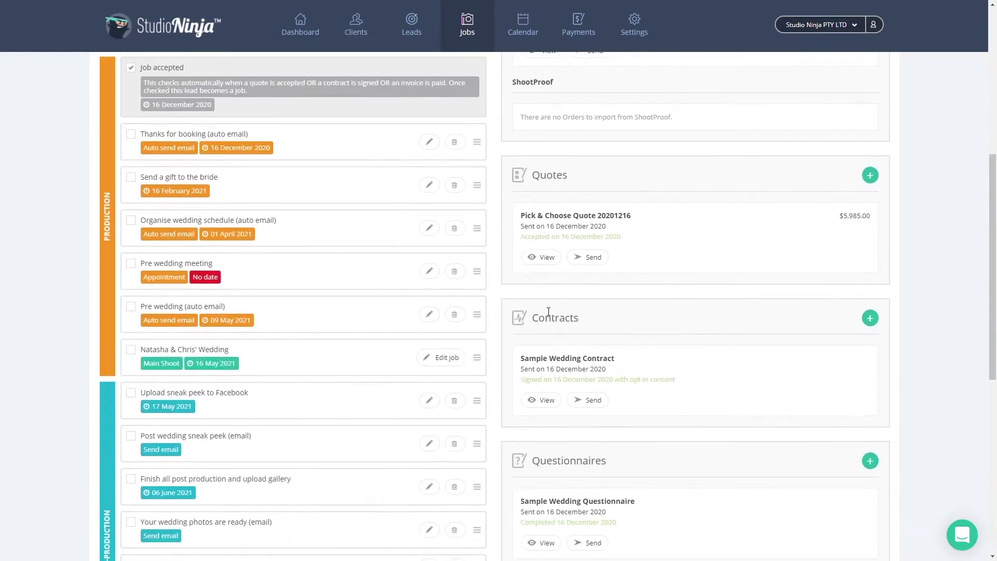
pyautogui.scroll(-2, 607, 214)
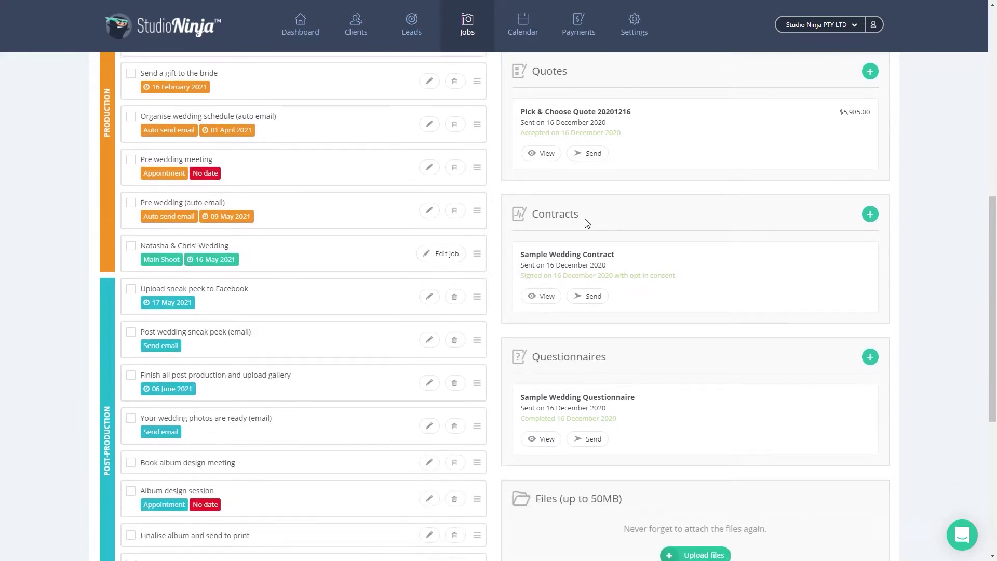
pyautogui.scroll(-4, 532, 266)
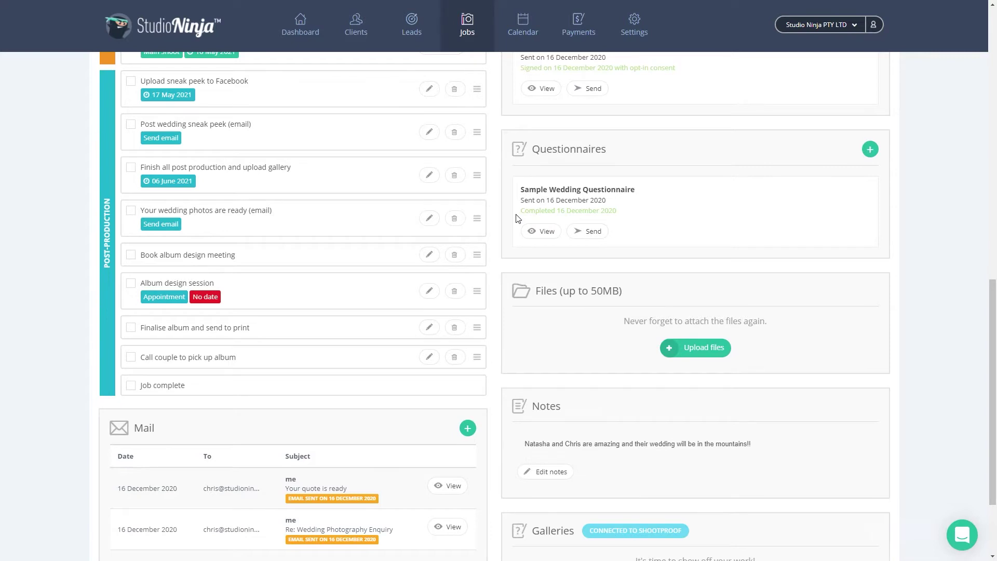
pyautogui.scroll(6, 517, 217)
pyautogui.scroll(4, 517, 217)
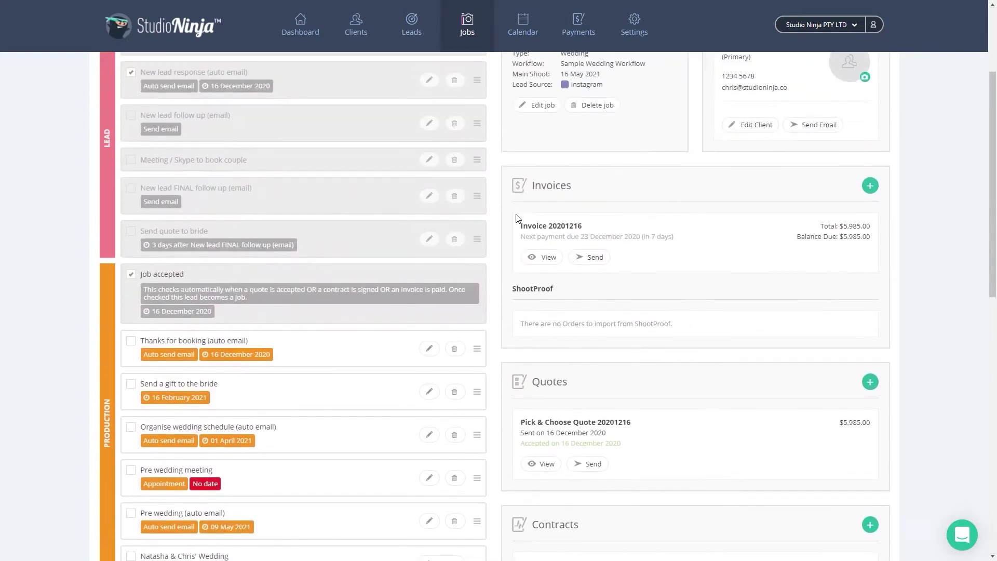
pyautogui.click(542, 263)
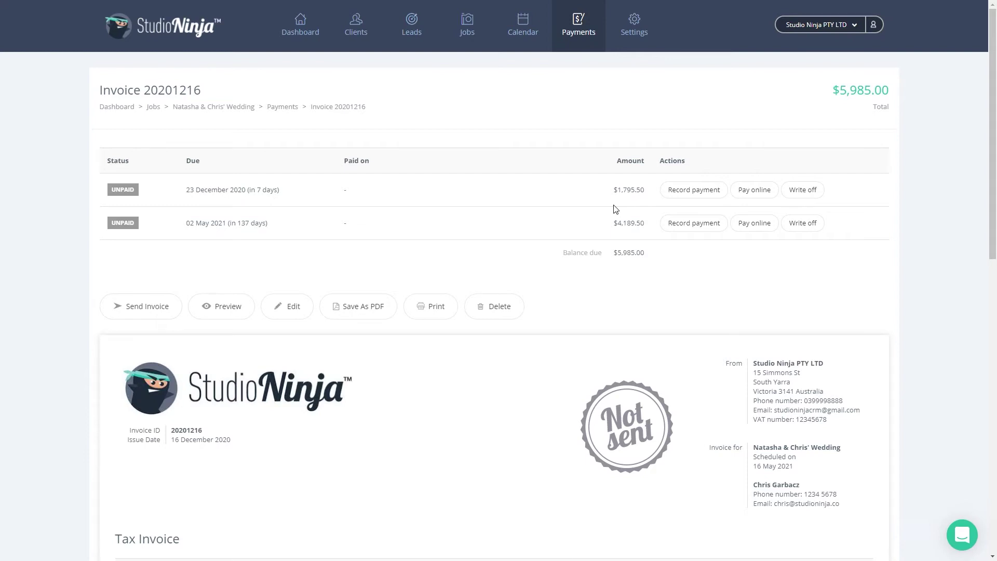
# Record the $1,795.50 first instalment as paid and open a support chat message.
pyautogui.click(690, 190)
pyautogui.click(448, 340)
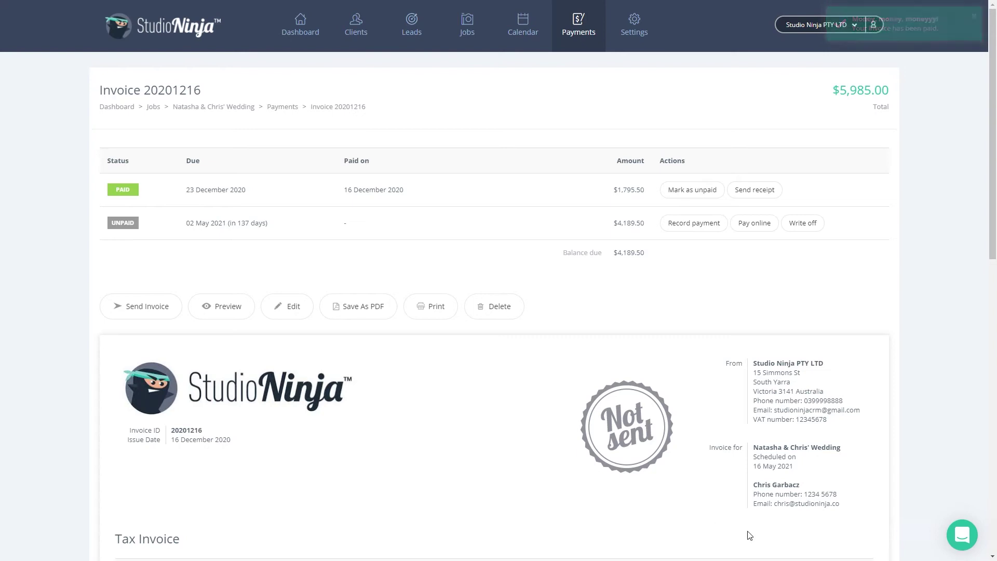
pyautogui.click(961, 547)
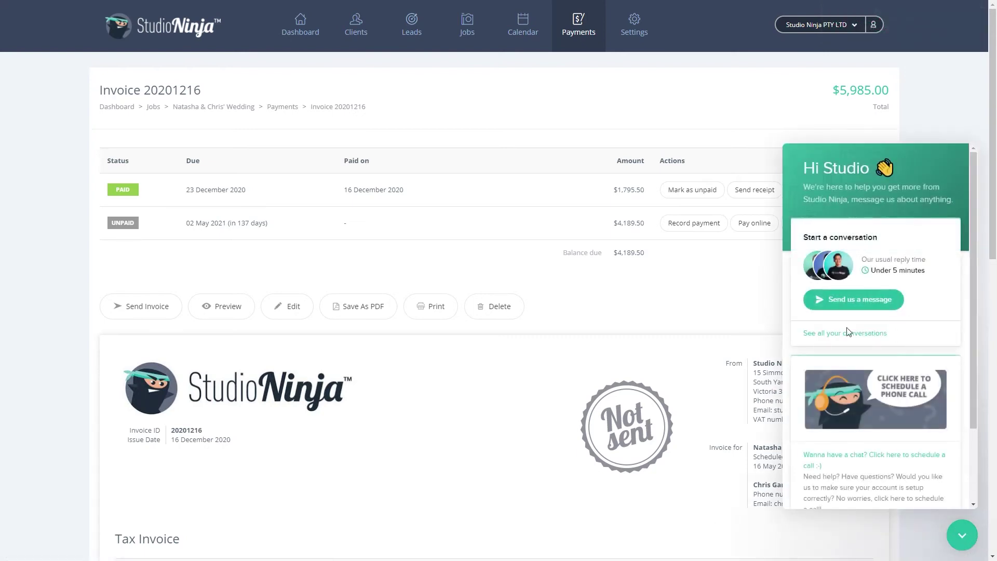
pyautogui.click(884, 305)
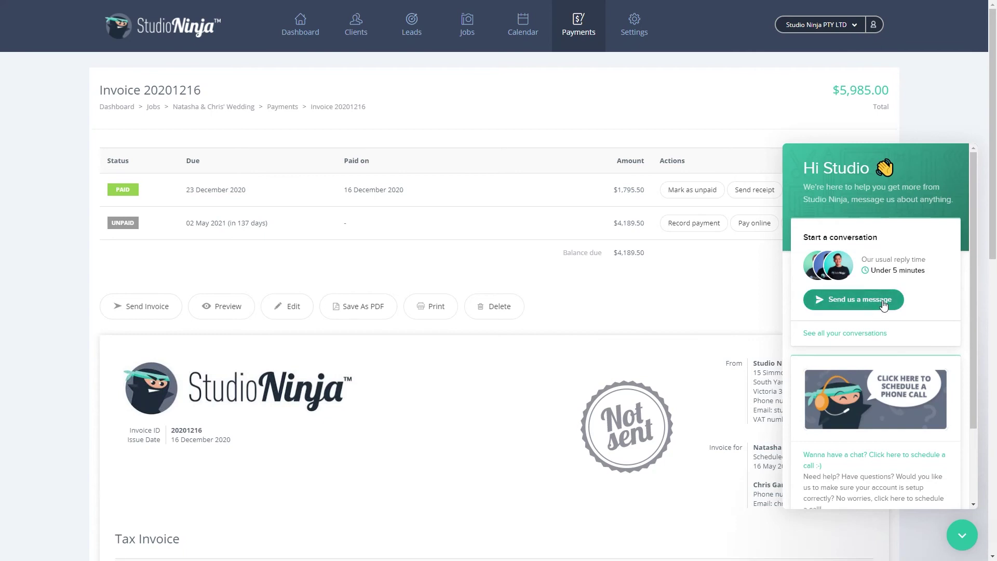